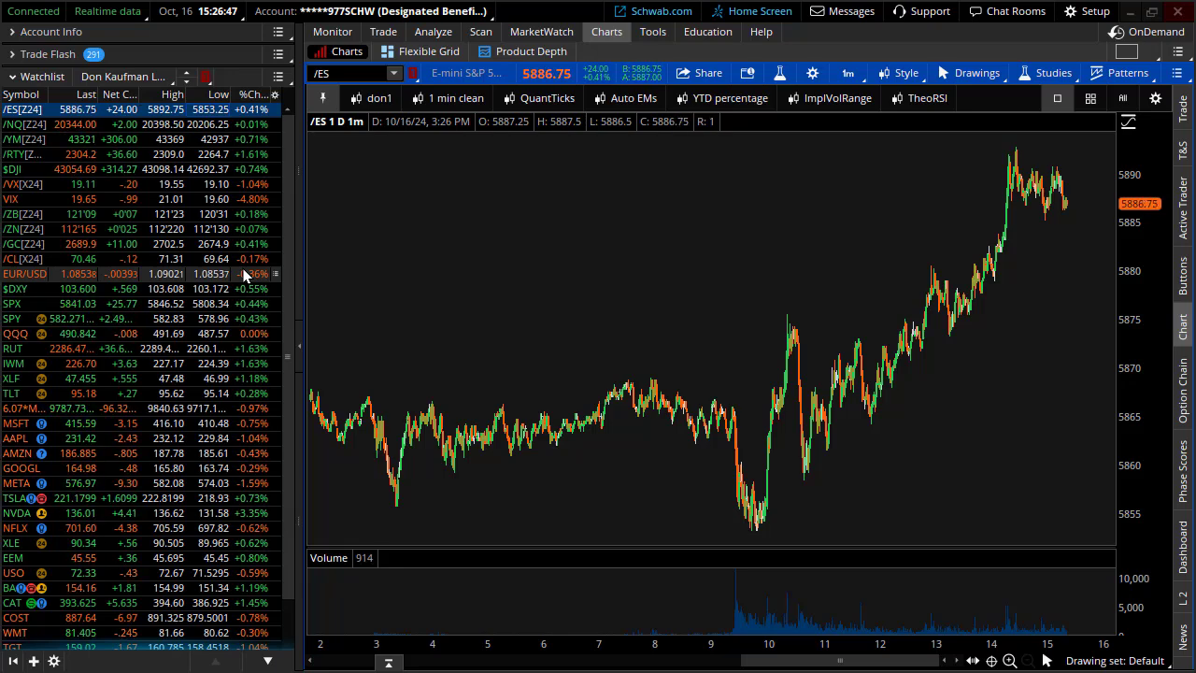
Chart XLF with the don1 style, switch it to the Auto EMs style and mark the latest candles near the upper expected-move line.
left_click(157, 379)
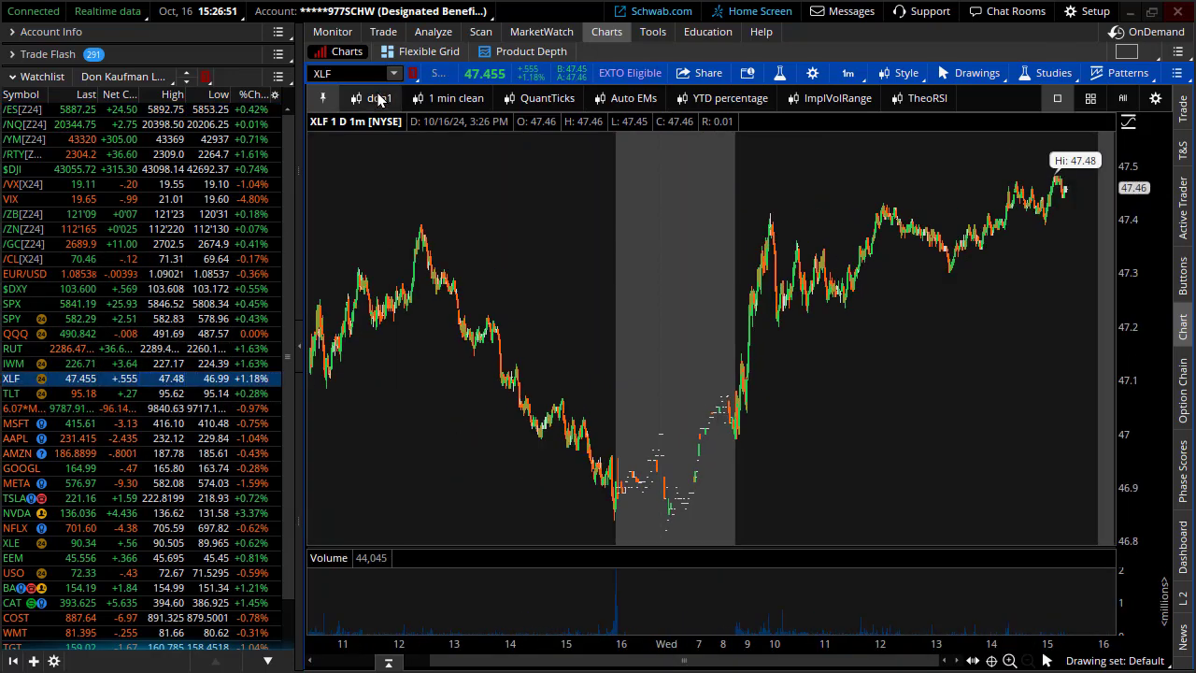
left_click(378, 98)
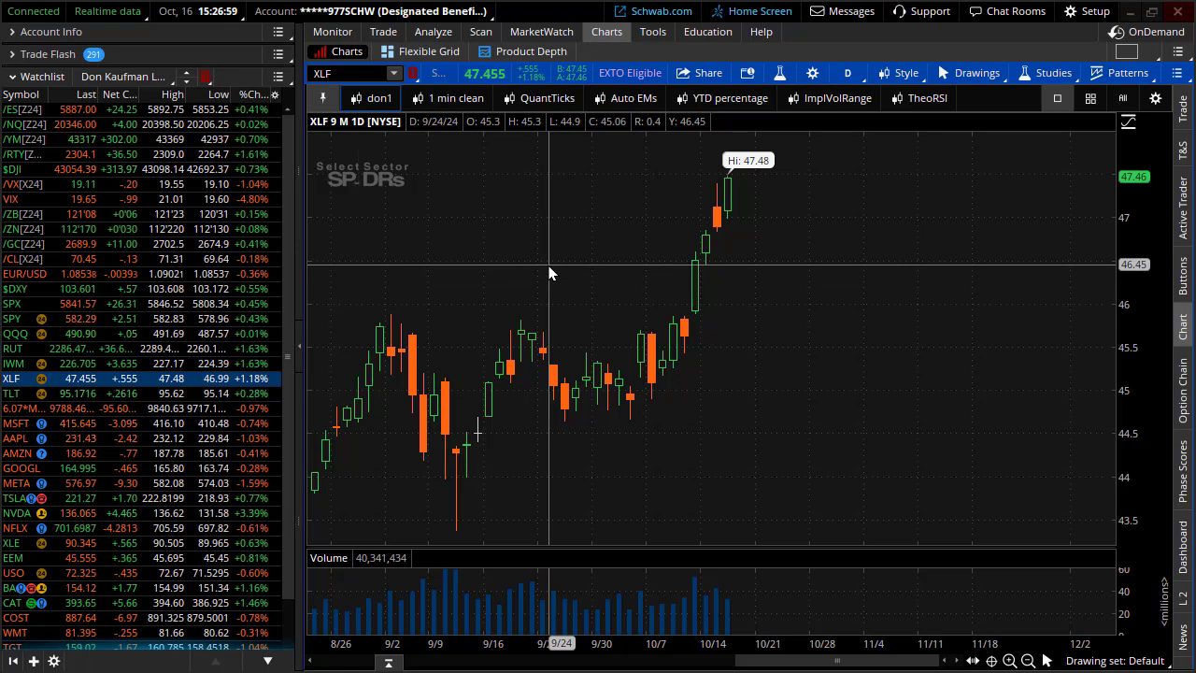
left_click(628, 103)
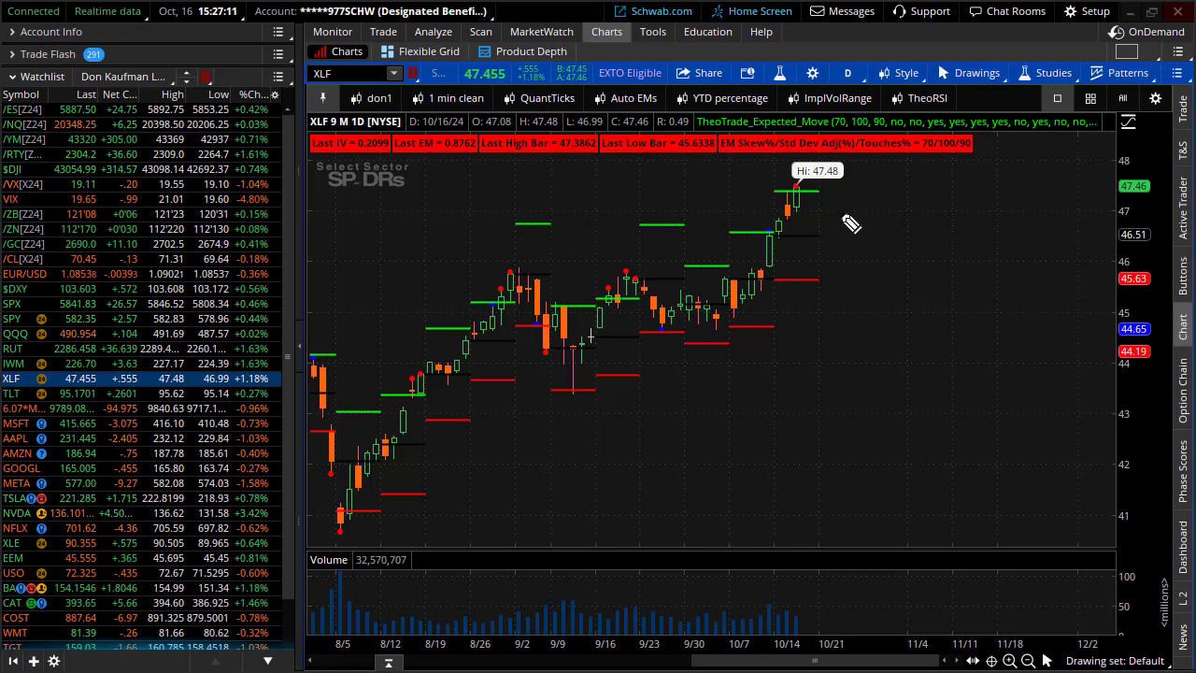
mouse_move(811, 170)
left_mouse_down()
mouse_move(843, 200)
mouse_move(820, 170)
left_mouse_up()
mouse_move(781, 214)
left_mouse_down()
mouse_move(737, 220)
mouse_move(805, 198)
left_mouse_up()
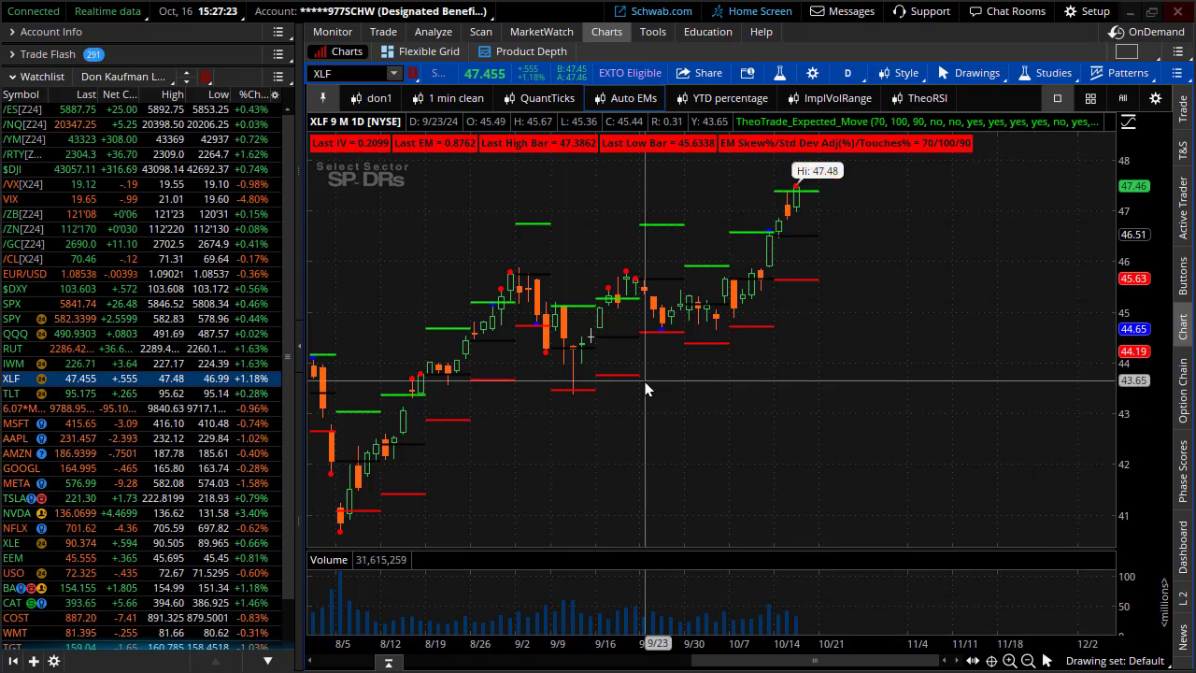
Return XLF to the don1 style and enlarge the daily candles from late July to mid-October.
left_click(378, 98)
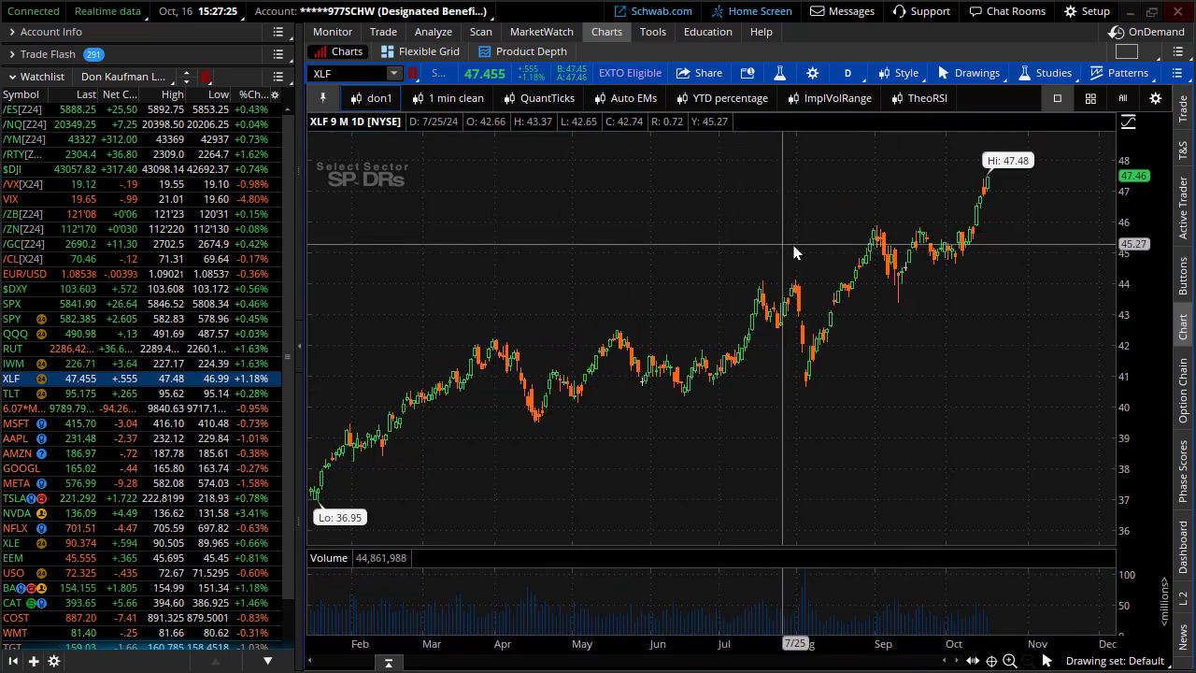
left_click_drag(776, 252, 856, 243)
left_click(757, 439)
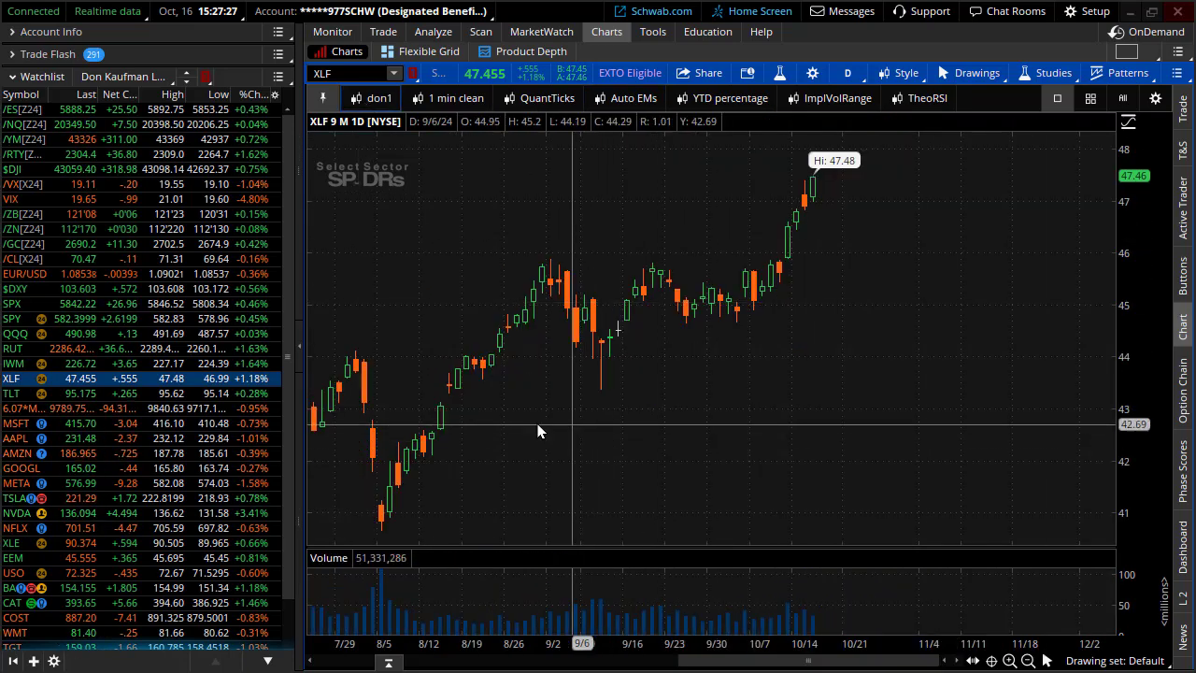
Chart Morgan Stanley (MS), examine its weekly expected-move levels with the Auto EMs style, and return to the don1 style.
left_click(351, 74)
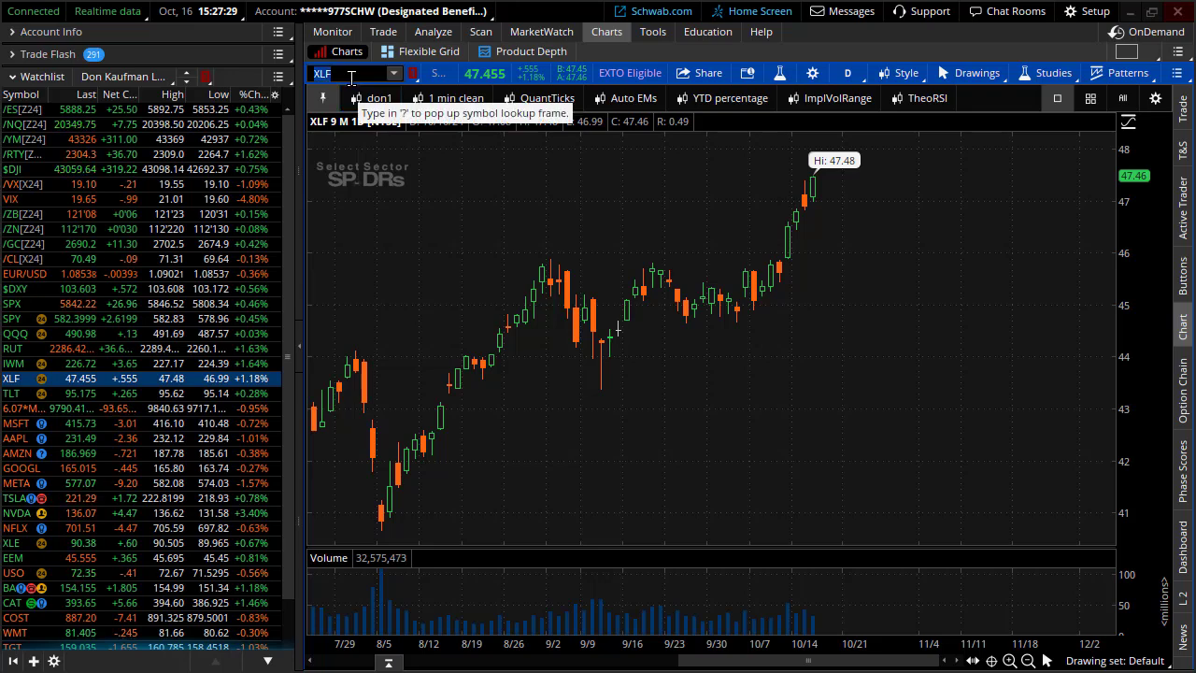
type("MS")
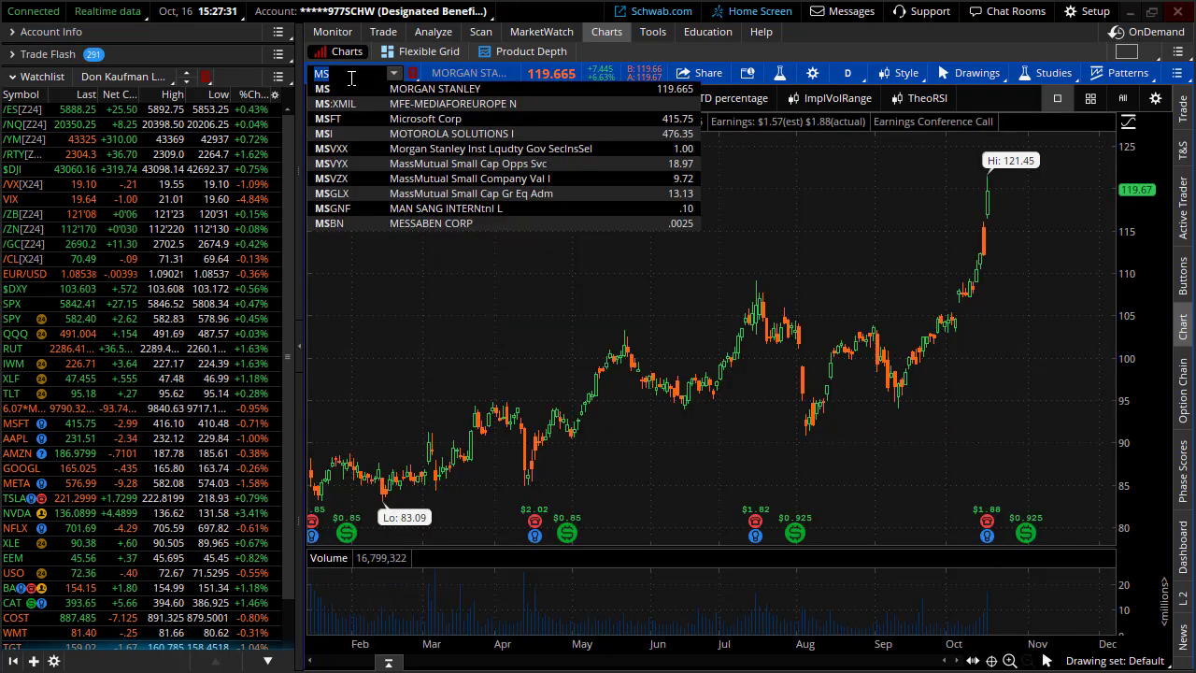
key("Return")
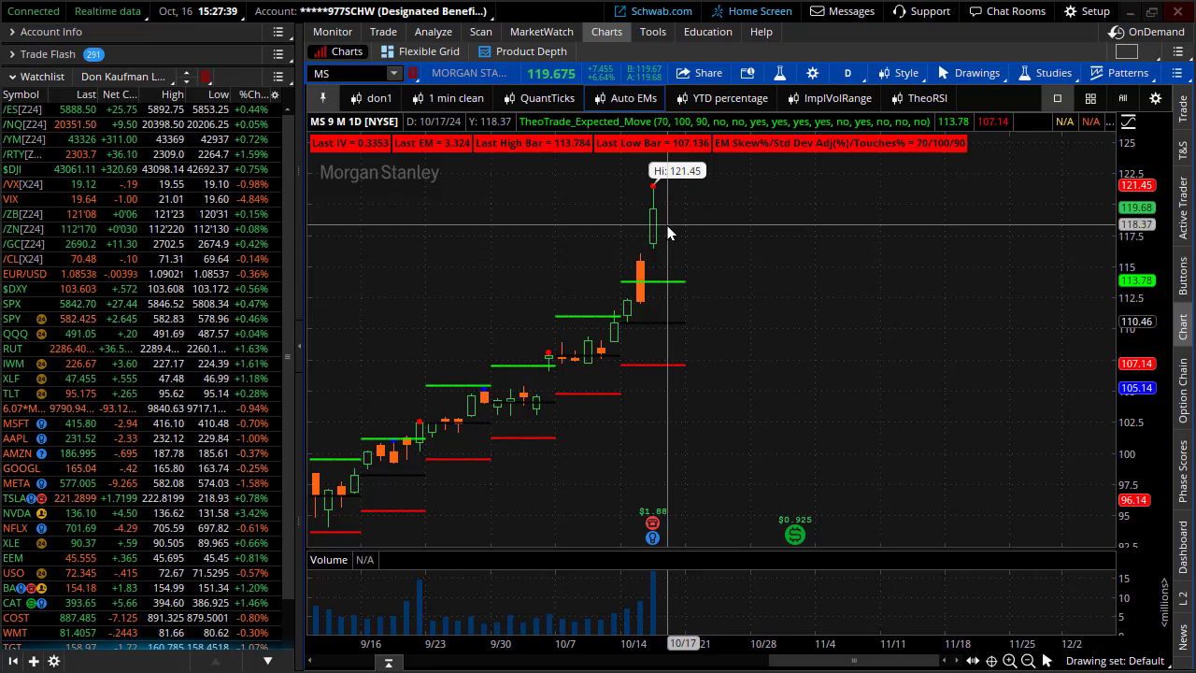
left_click(385, 99)
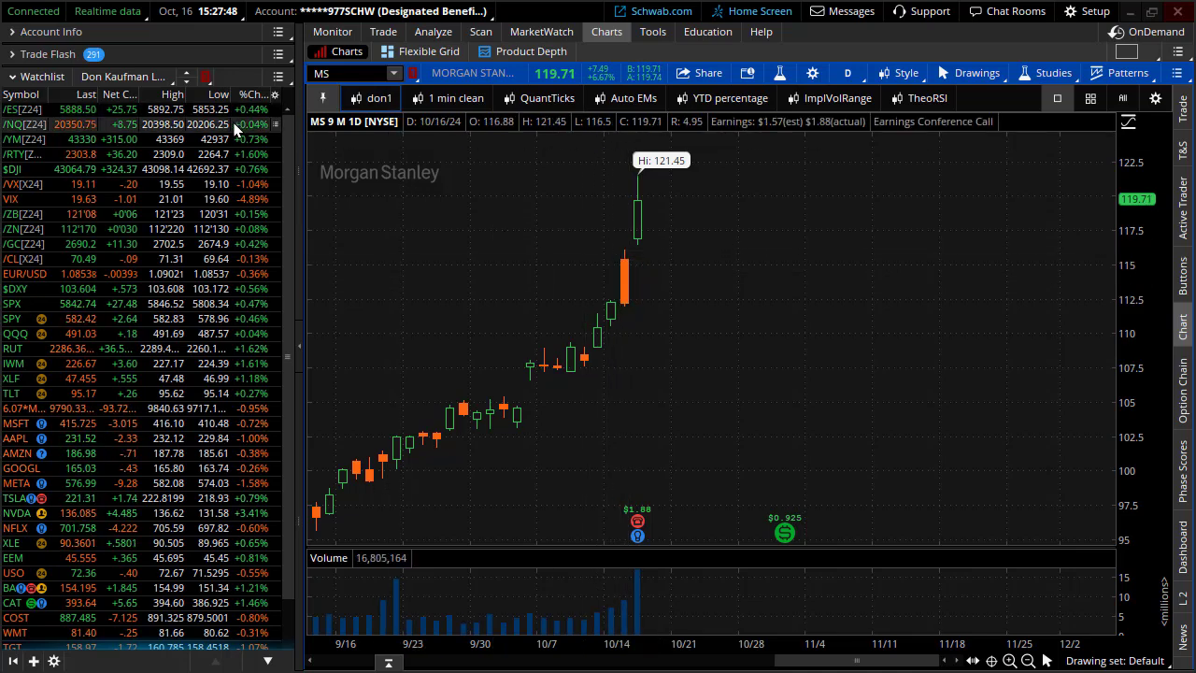
Chart XLF again from the watchlist and enlarge its daily candles from September to mid-October.
left_click(194, 379)
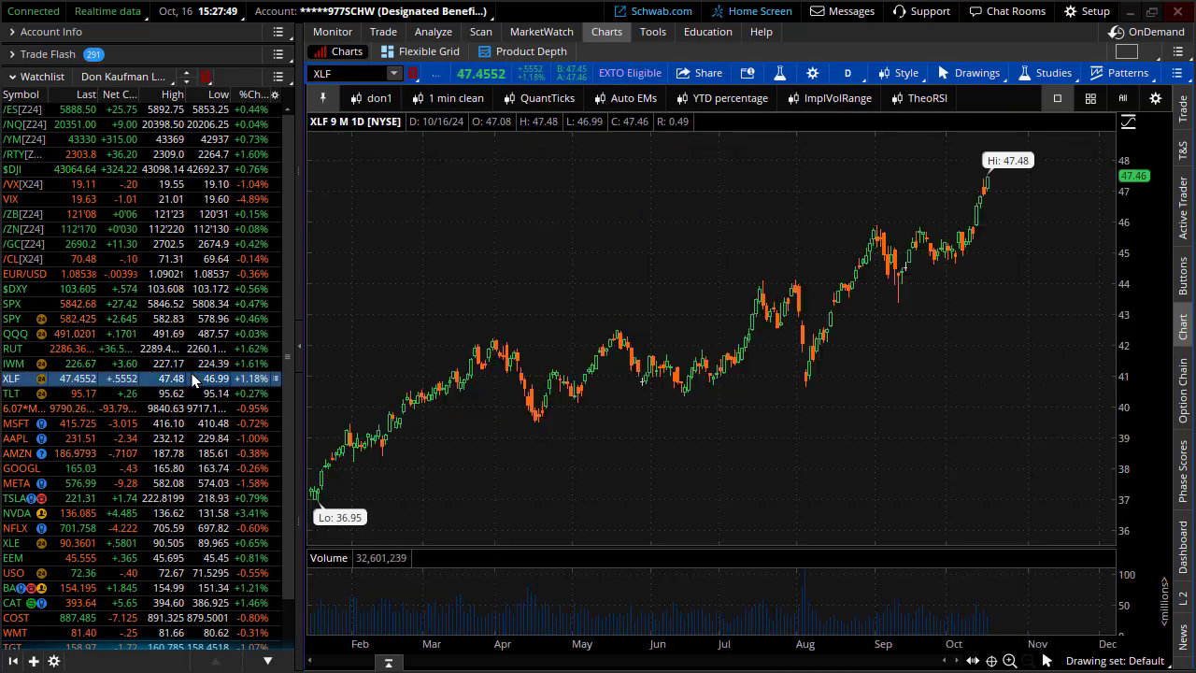
left_click_drag(889, 259, 1130, 241)
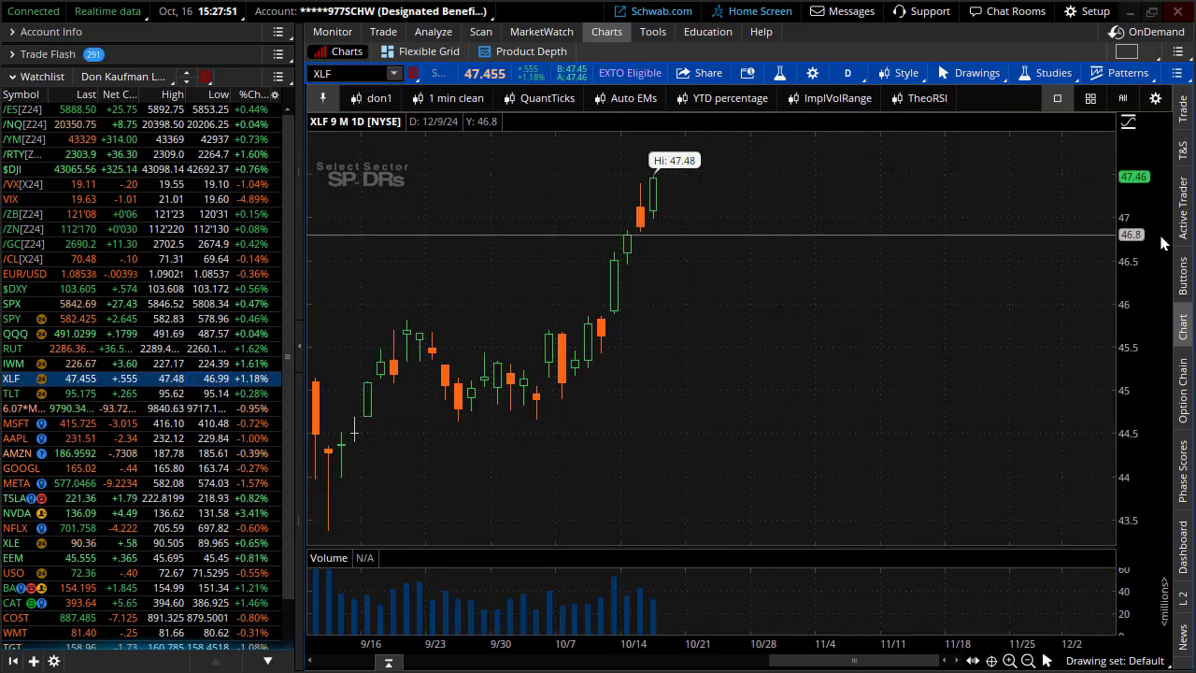
Chart NVDA, mark its October high with a horizontal line and an upward stroke, and clear the marks.
left_click(209, 514)
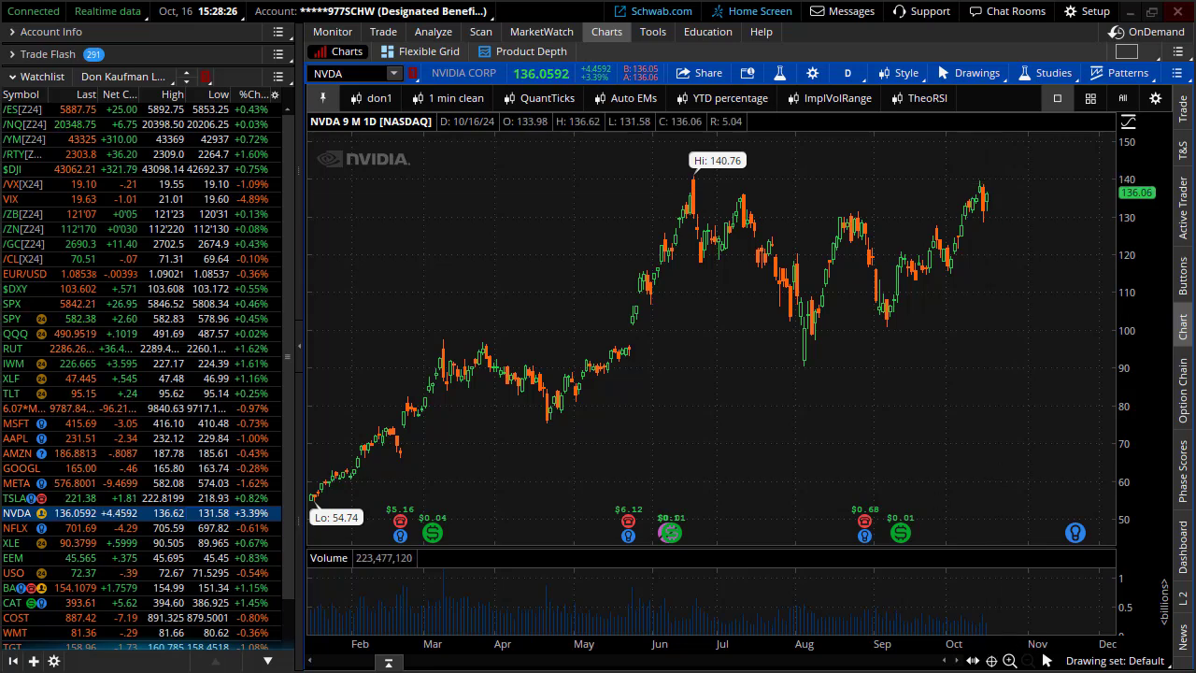
mouse_move(988, 193)
left_mouse_down()
mouse_move(1021, 193)
mouse_move(984, 200)
mouse_move(1006, 186)
mouse_move(1020, 111)
left_mouse_up()
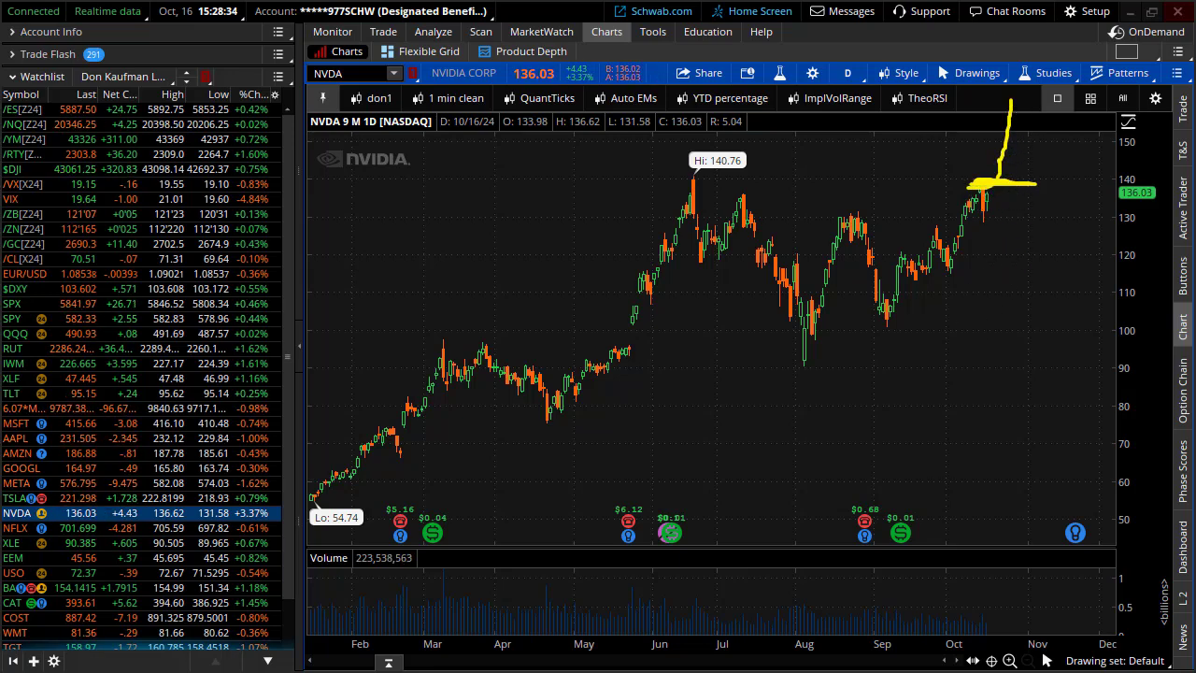
key("Escape")
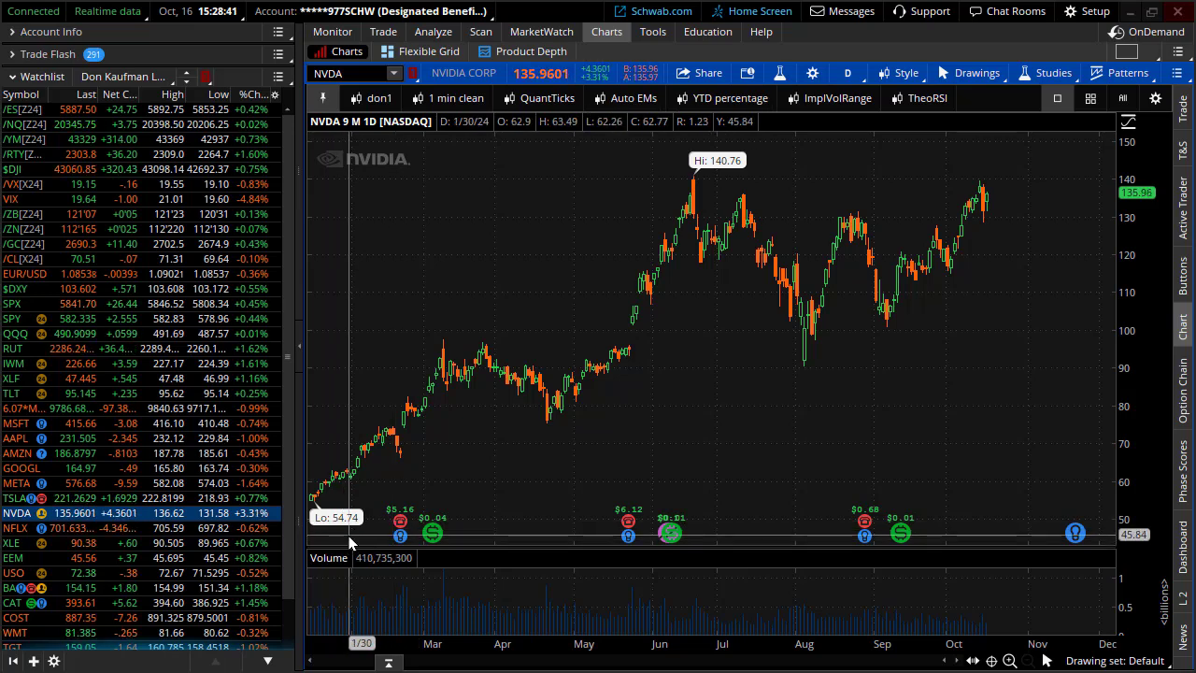
Examine NVDA's expected-move levels with the Auto EMs style, then return to don1 and enlarge the candles from mid-September on.
left_click(633, 97)
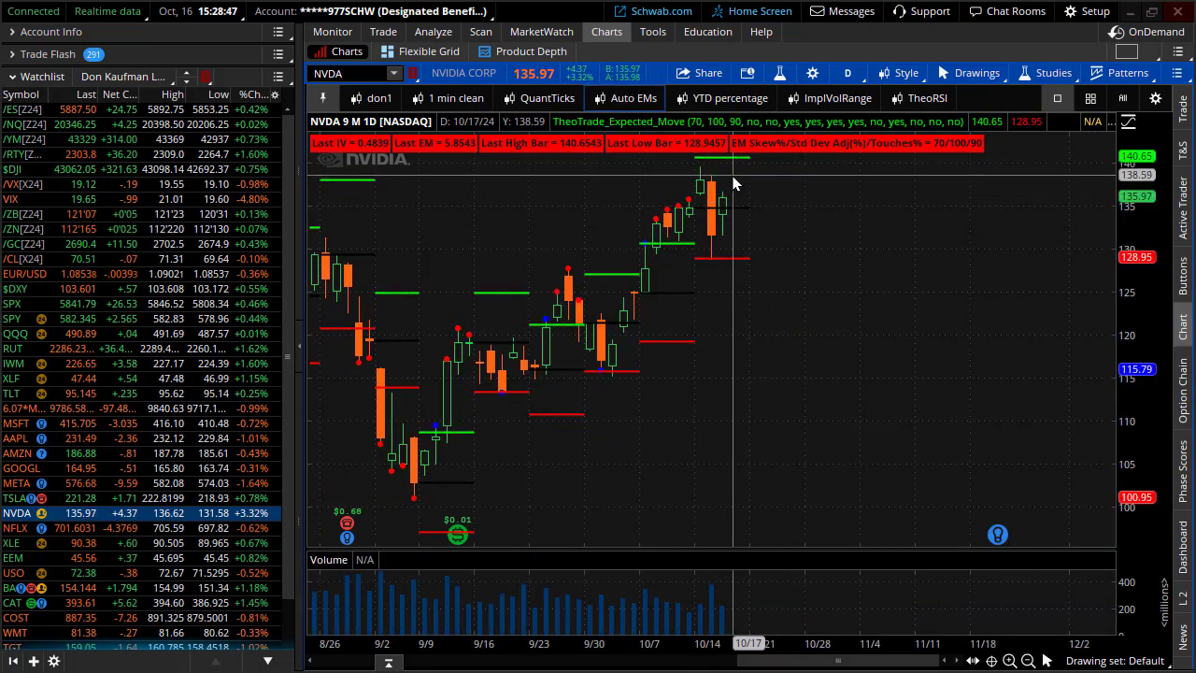
left_click(388, 103)
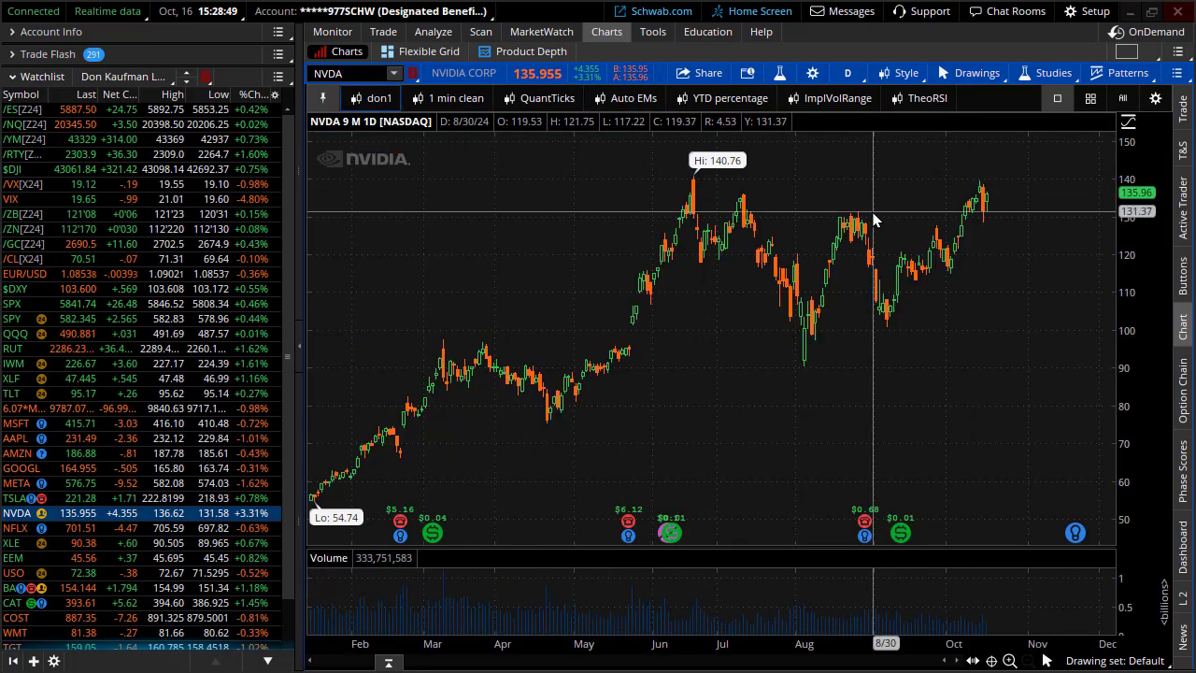
scroll(673, 165, "up", 5)
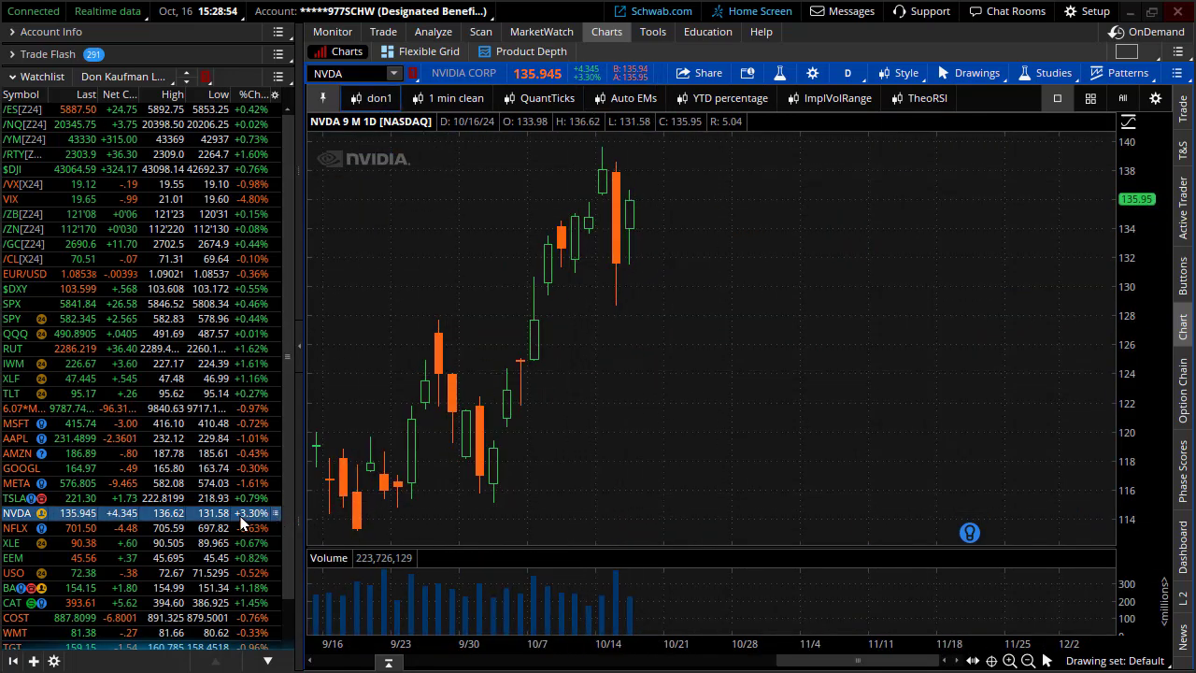
Chart META, examine its recent daily candles and expected-move levels with the Auto EMs style, and return to don1.
left_click(210, 486)
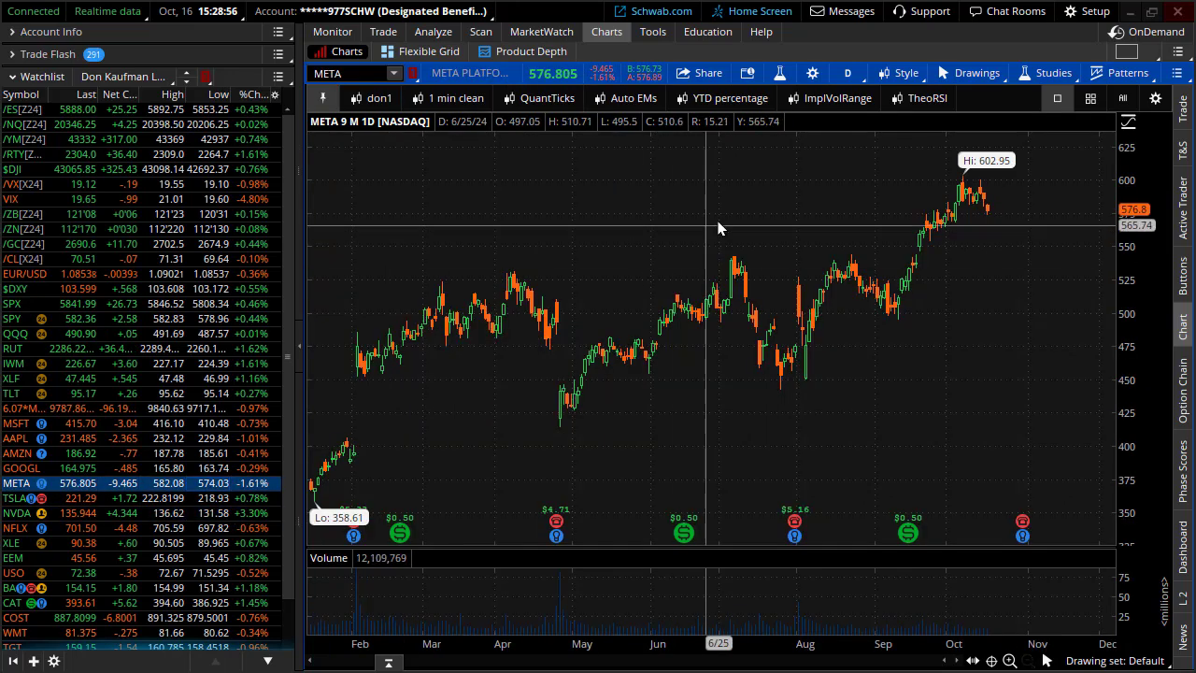
scroll(1027, 242, "up", 5)
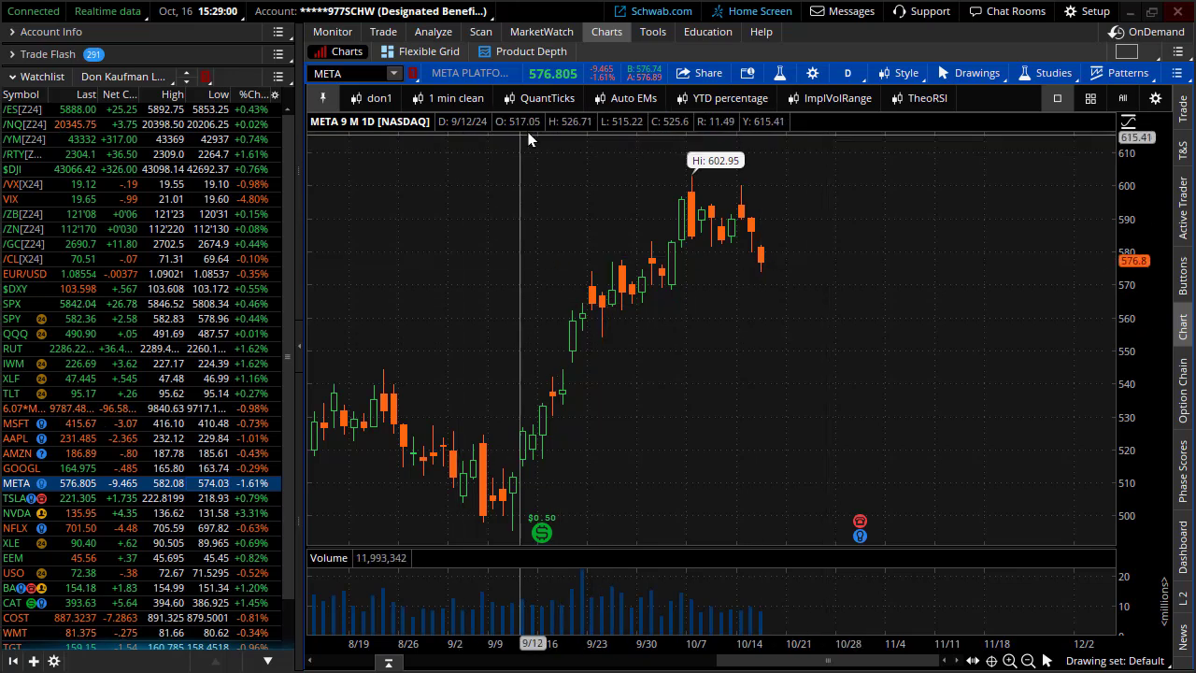
left_click(605, 101)
scroll(805, 220, "up", 3)
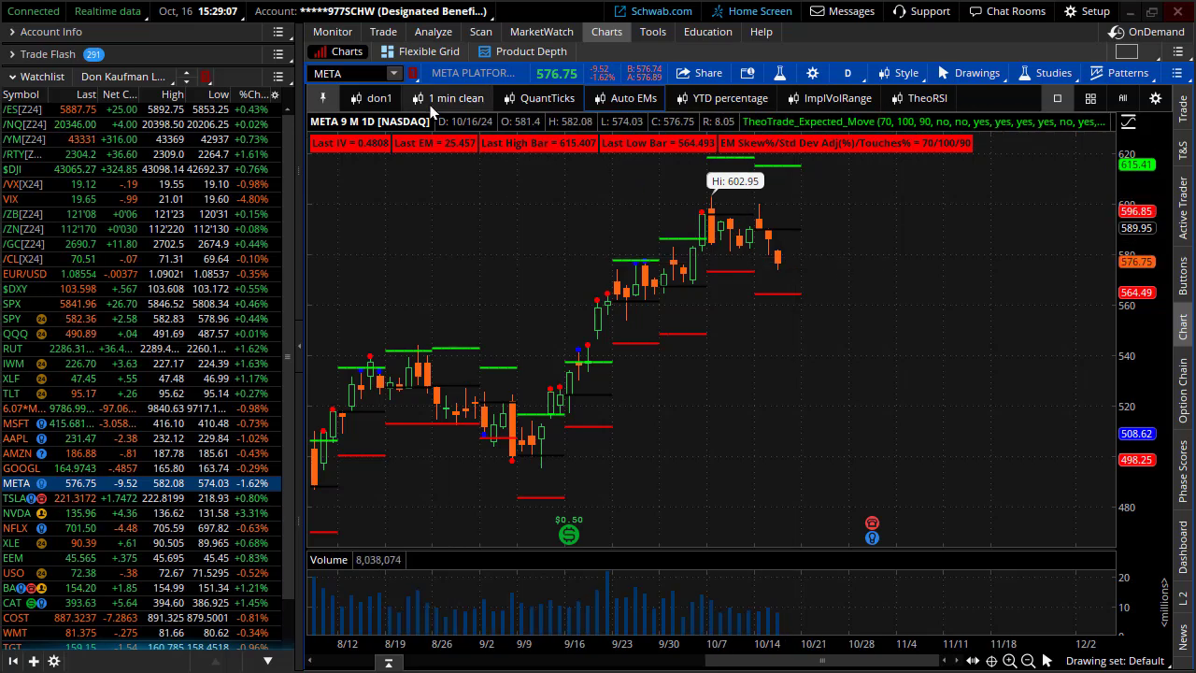
left_click(372, 102)
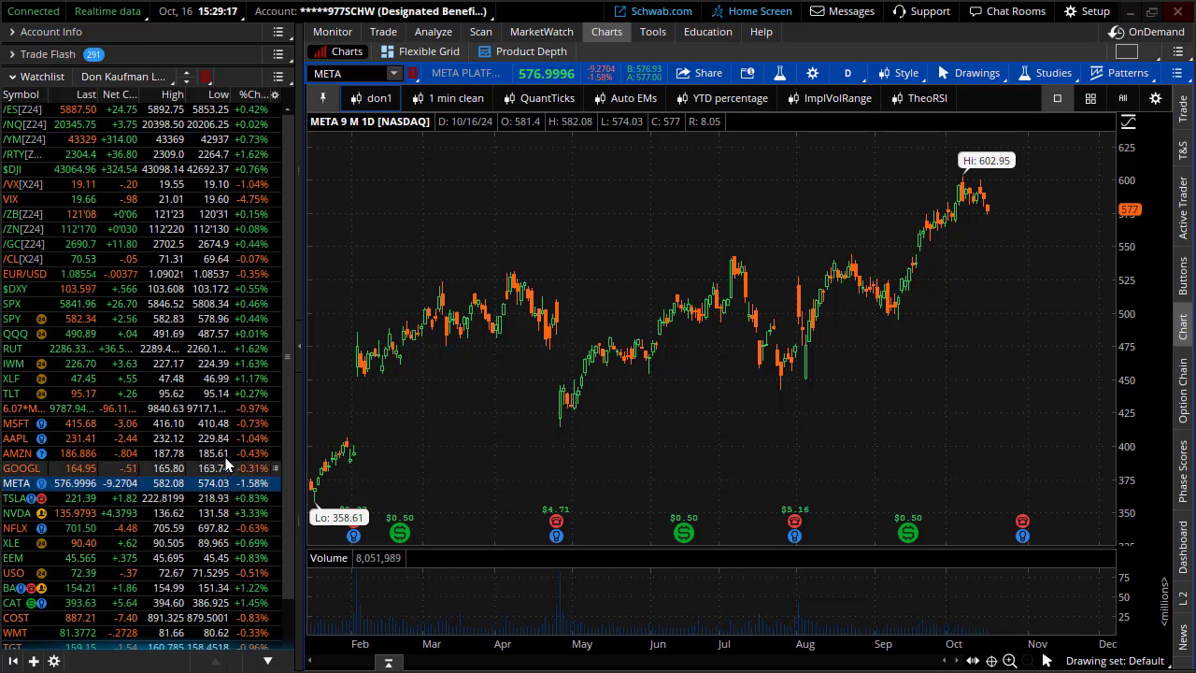
Review the daily charts of AAPL, MSFT and NVDA, marking the percent changes of NVDA and the other tech stocks in the watchlist.
left_click(220, 440)
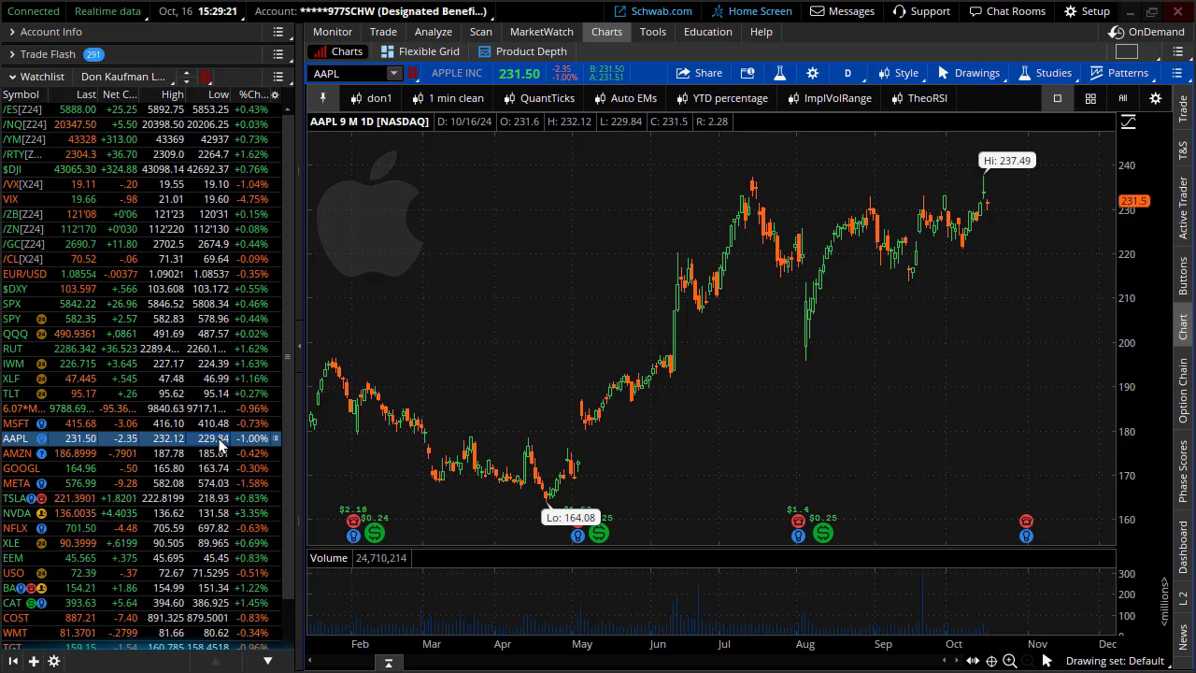
left_click(216, 427)
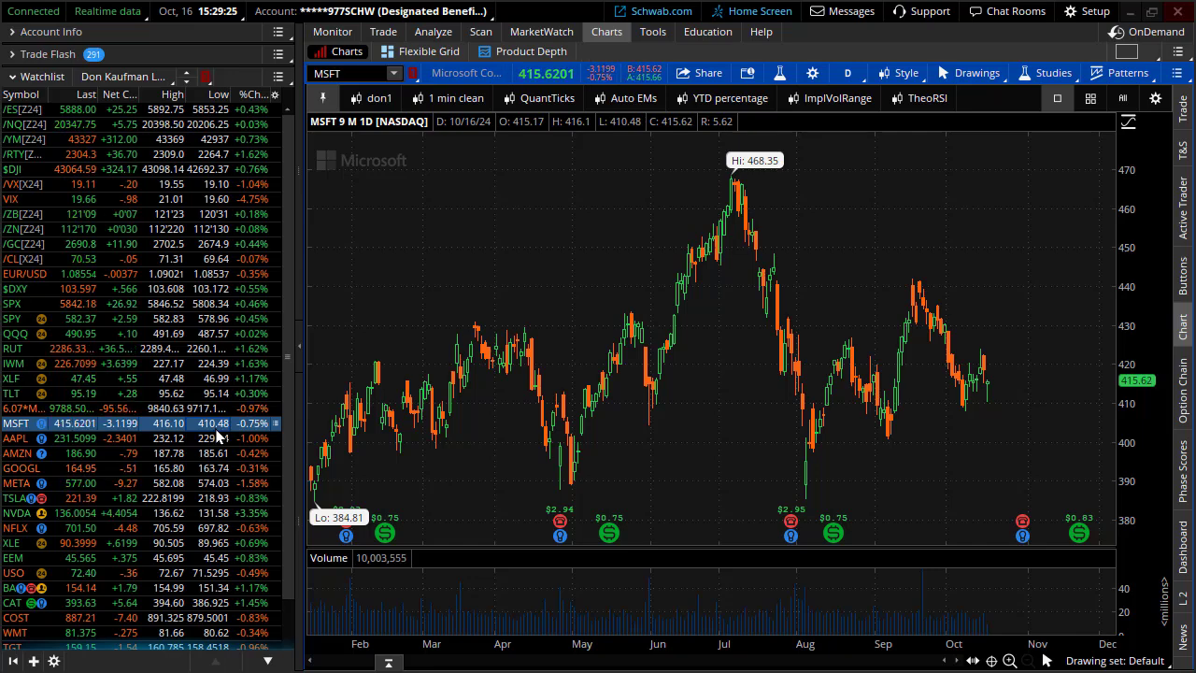
left_click(240, 513)
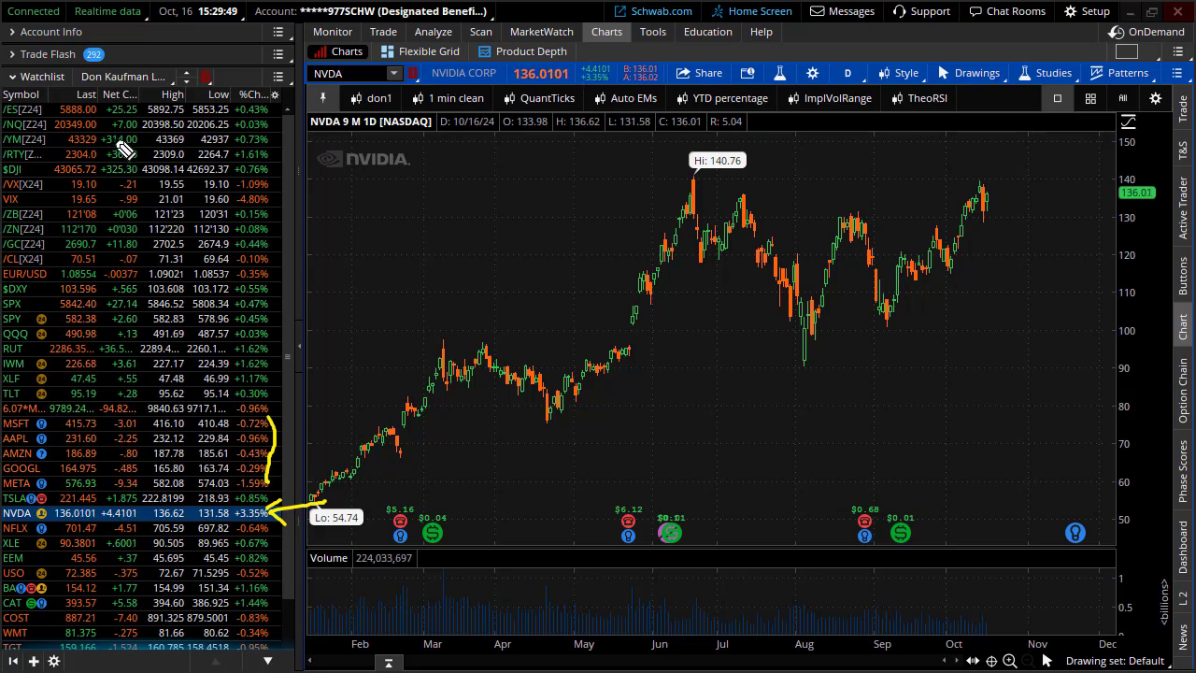
left_click_drag(98, 118, 146, 122)
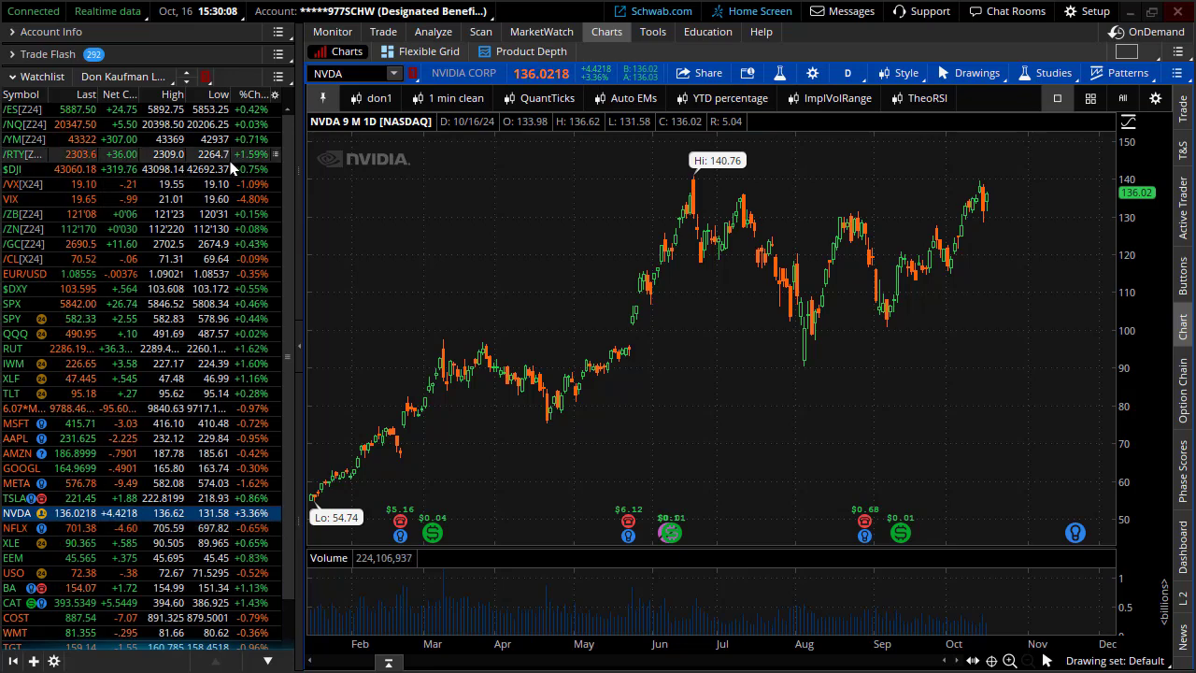
Chart the /YM futures, enlarge the October candles, trace the last three sessions with a freehand curve, and clear it.
left_click(213, 142)
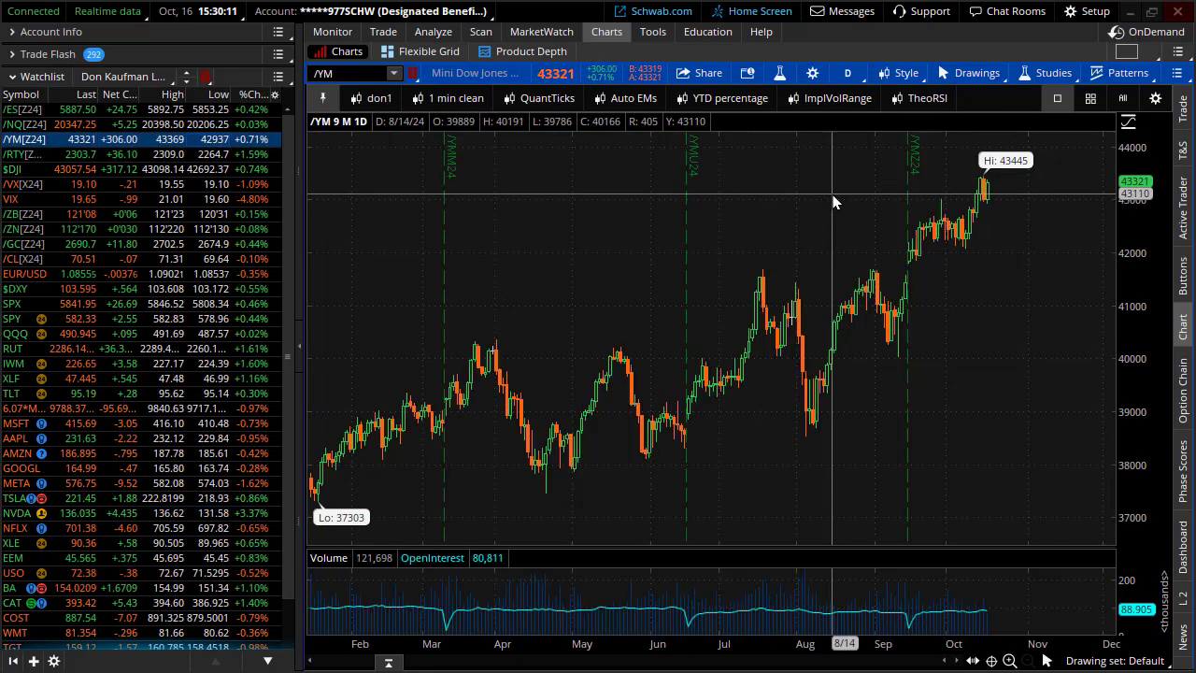
left_click_drag(832, 200, 1186, 232)
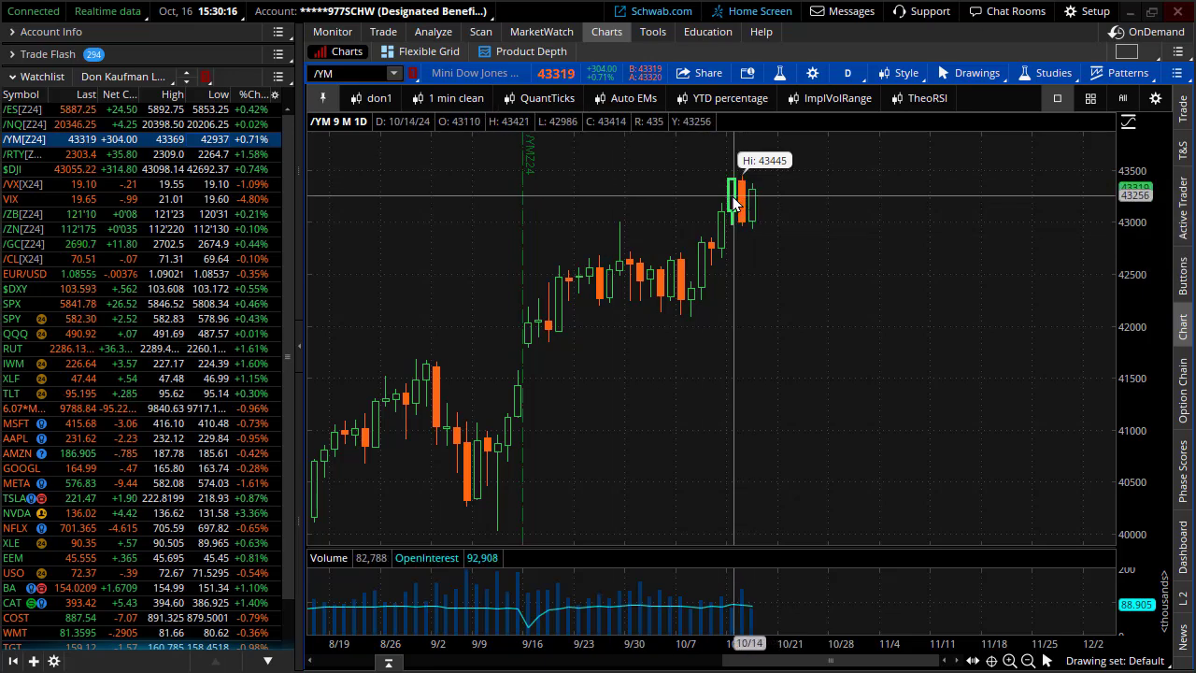
left_click_drag(682, 204, 894, 214)
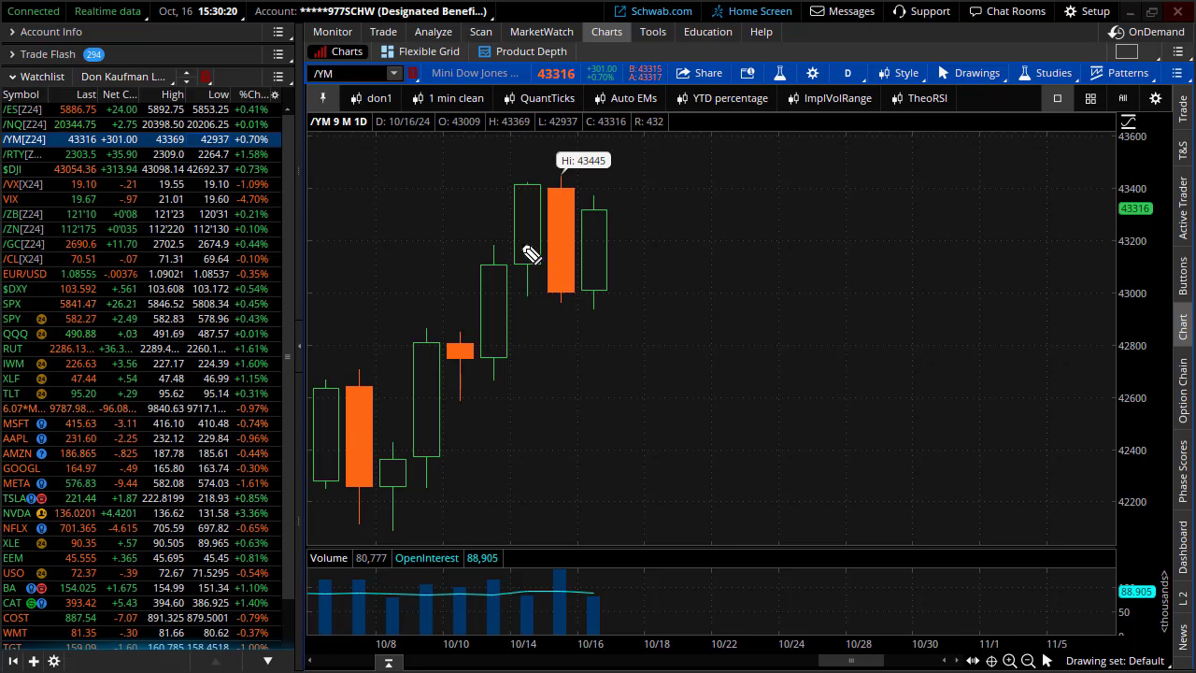
mouse_move(529, 252)
left_mouse_down()
mouse_move(550, 196)
mouse_move(551, 278)
mouse_move(592, 301)
left_mouse_up()
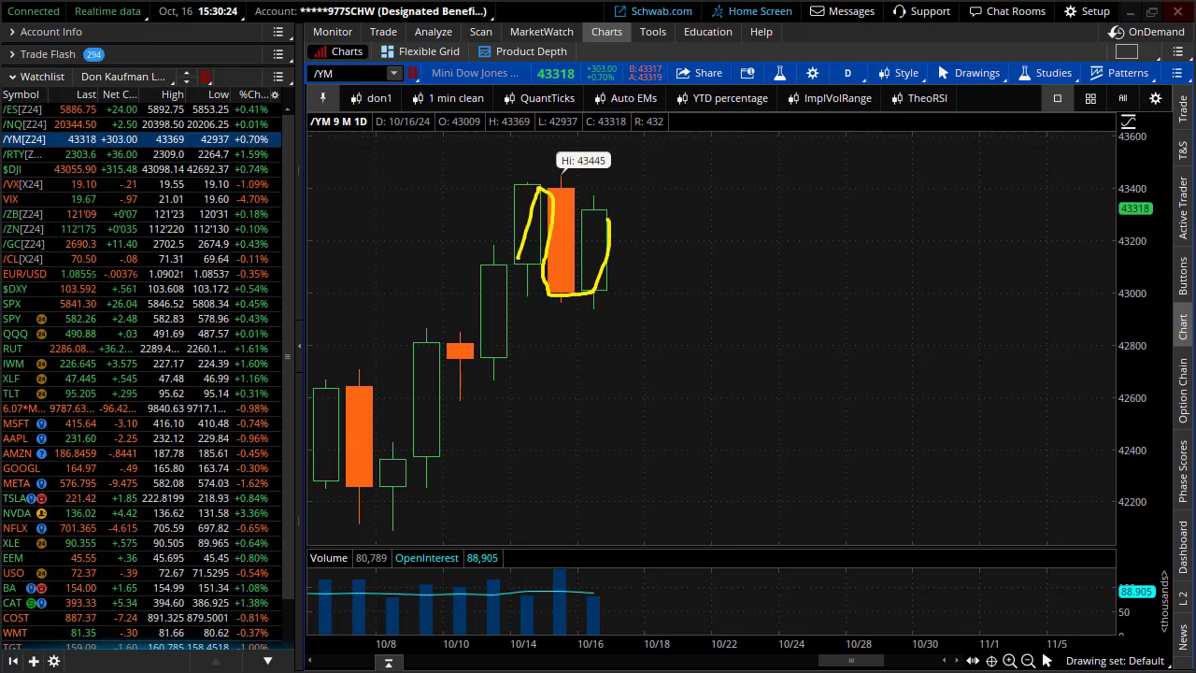
key("Escape")
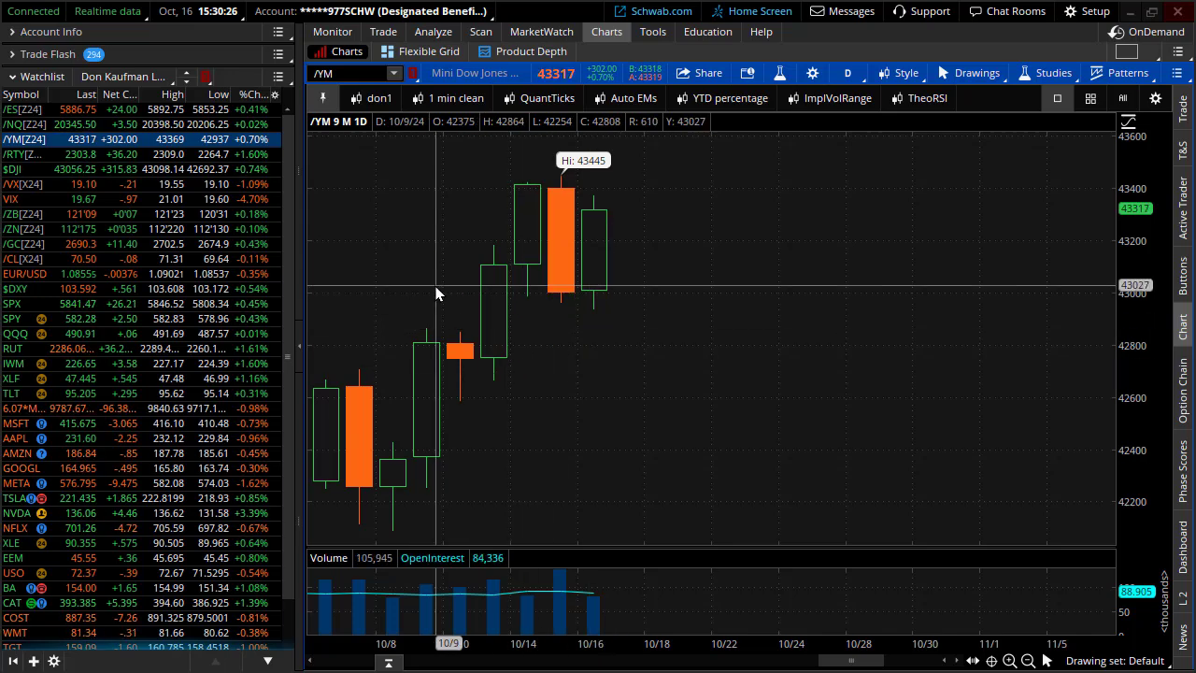
Examine /YM's recent candles against its expected-move levels with the Auto EMs style, and return to the don1 style.
left_click(633, 98)
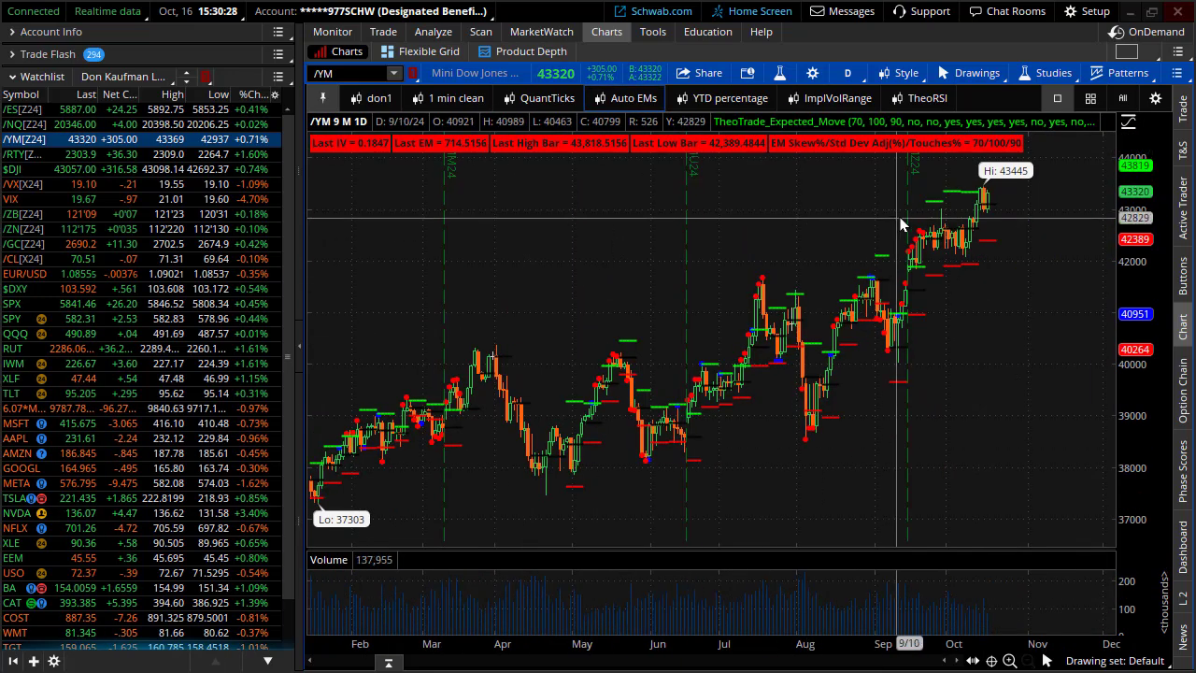
scroll(918, 234, "up", 5)
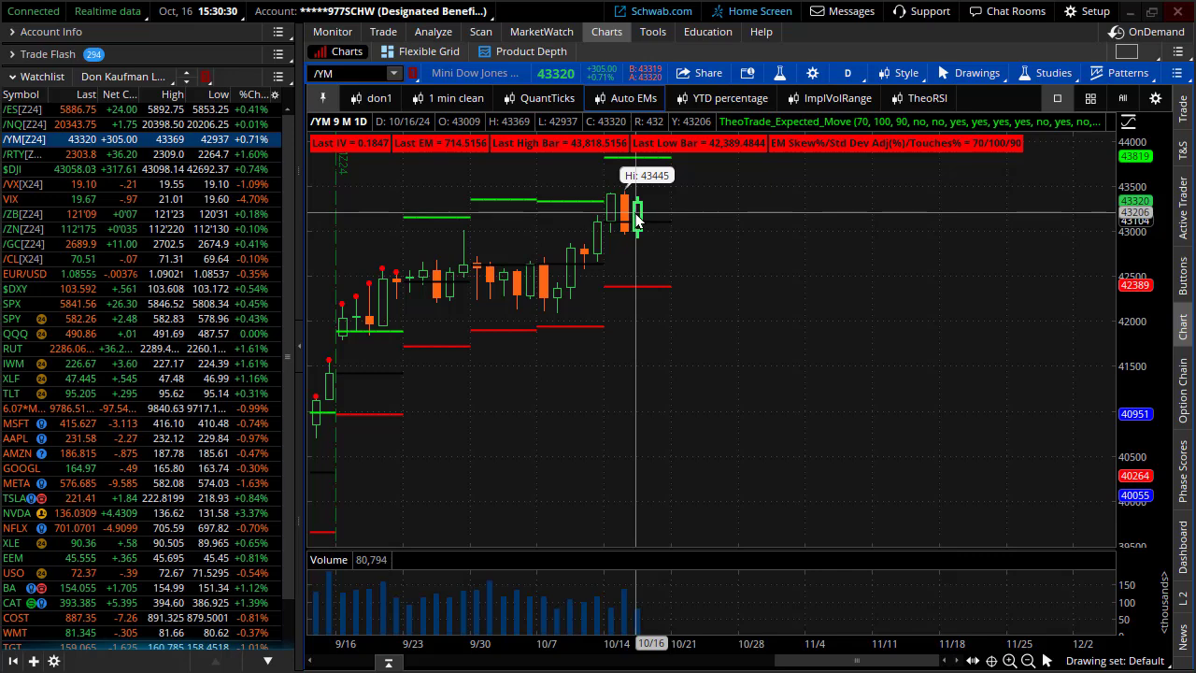
left_click(359, 98)
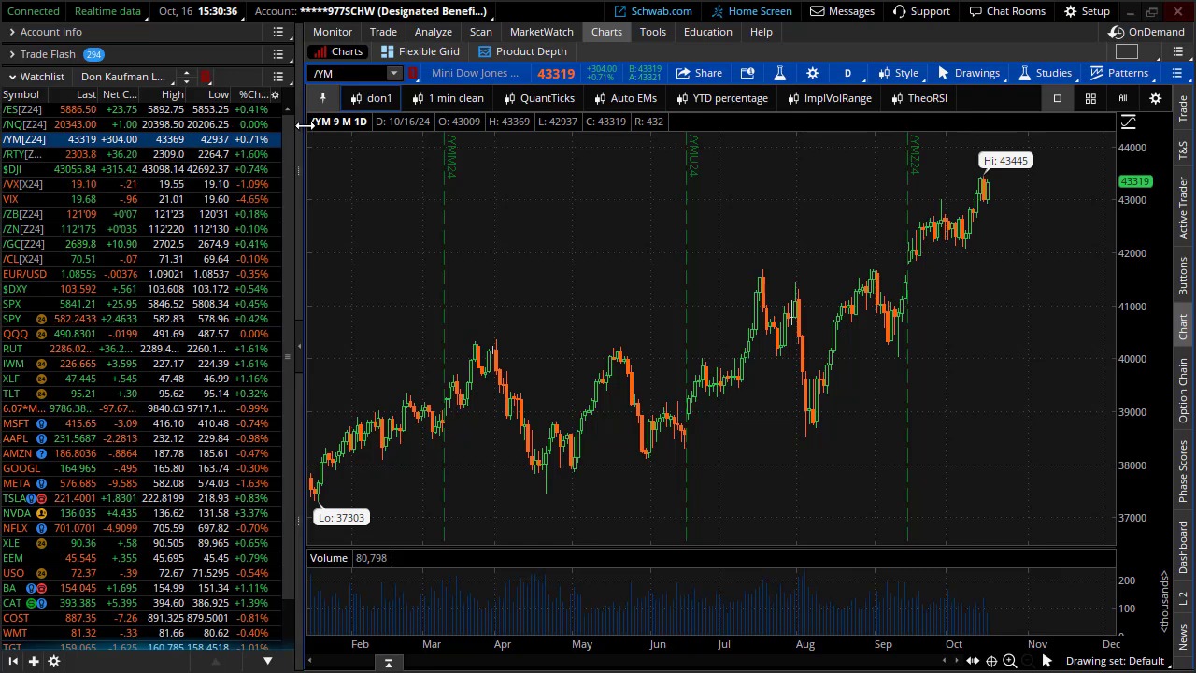
Show the market quotes for the Dow Jones Industrials component stocks.
left_click(556, 31)
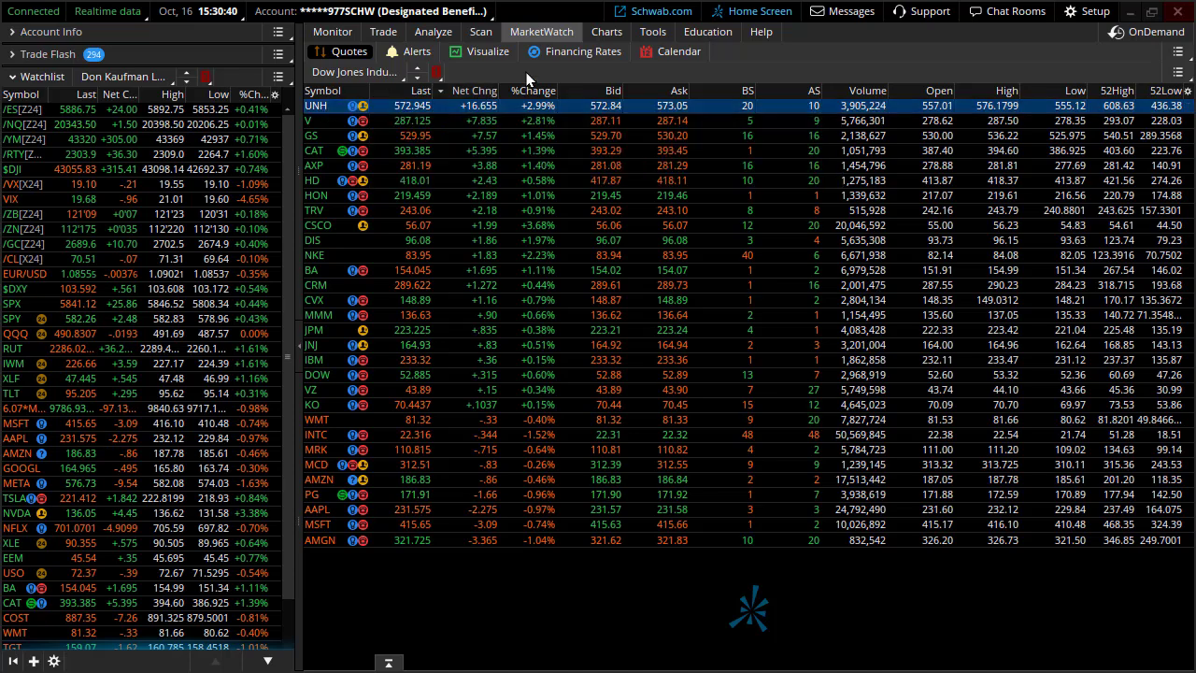
Examine UNH's recent daily candles around its earnings date, and show its option chain.
left_click(606, 31)
scroll(768, 191, "up", 5)
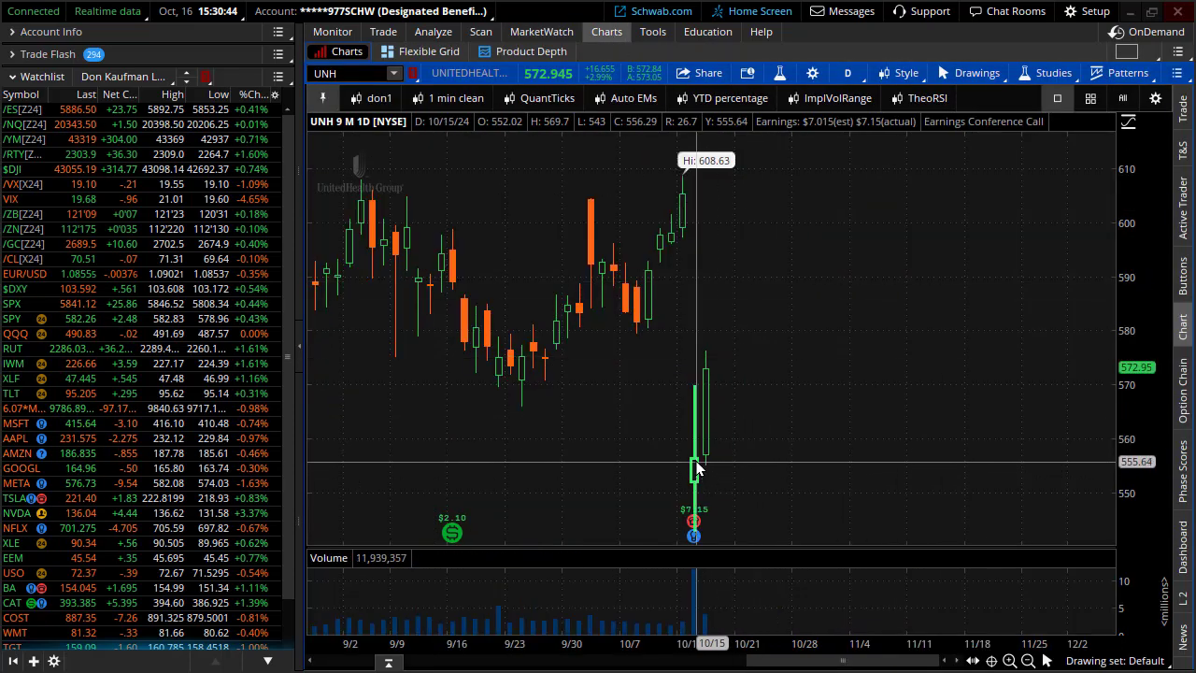
left_click(383, 31)
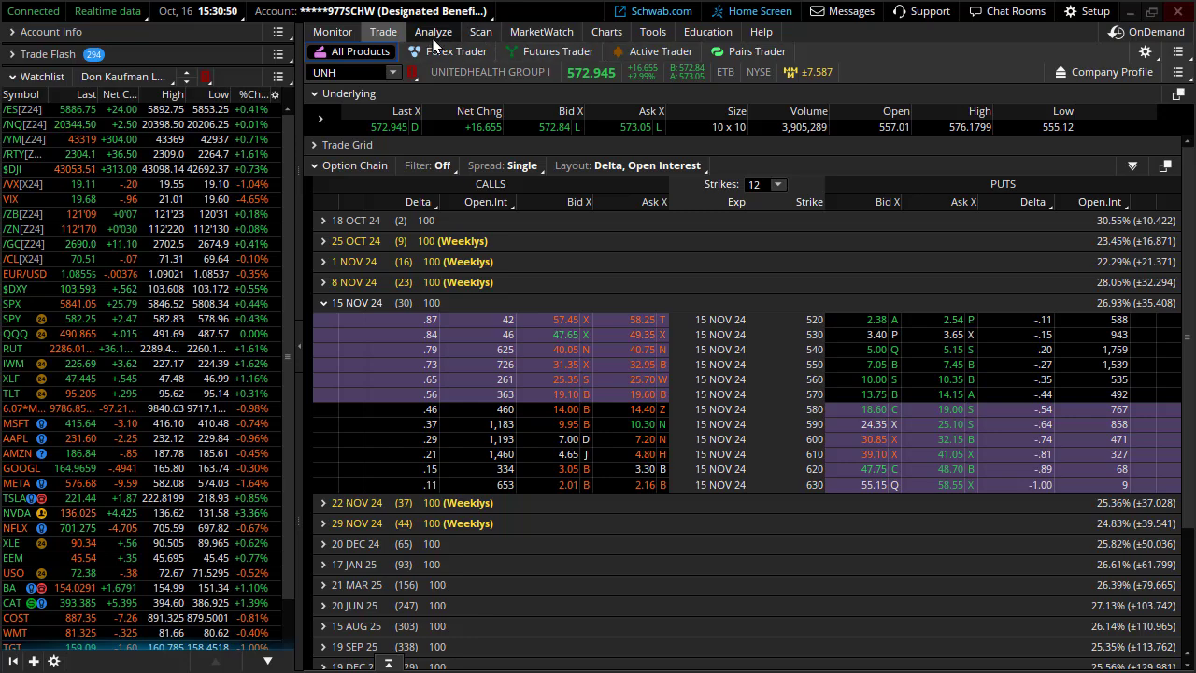
Pick V from the Dow Jones Industrials quotes and examine its recent daily candles, rechecking the component quotes along the way.
left_click(541, 31)
left_click(433, 120)
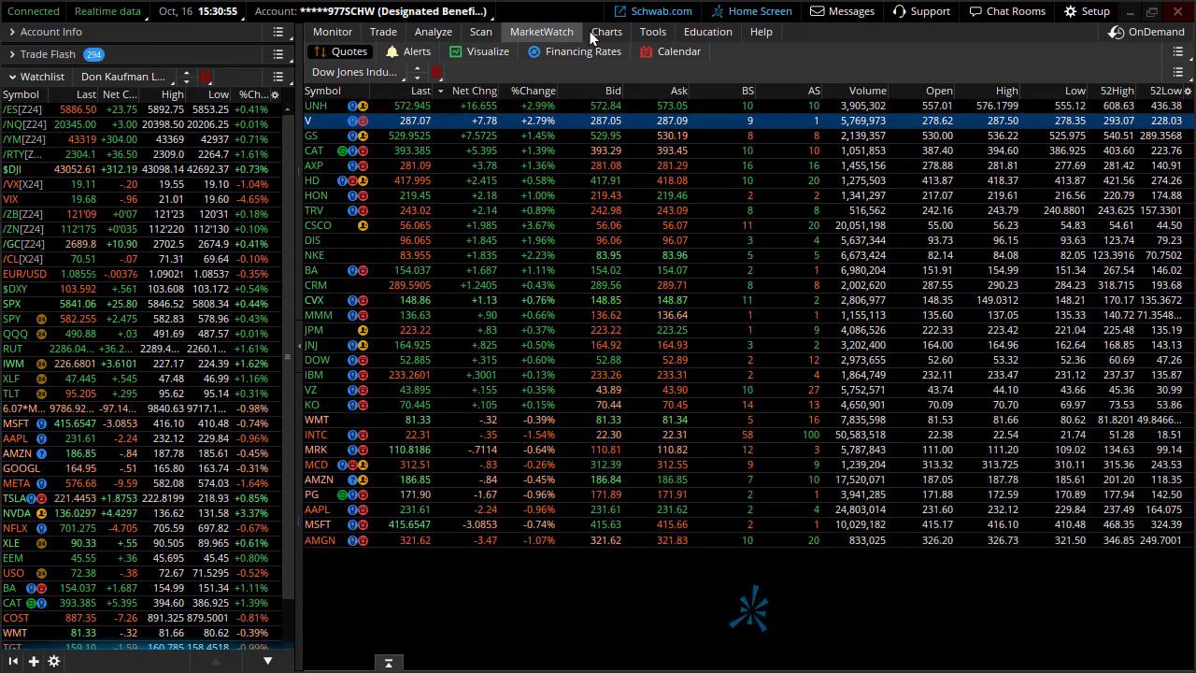
left_click(606, 32)
scroll(776, 323, "up", 5)
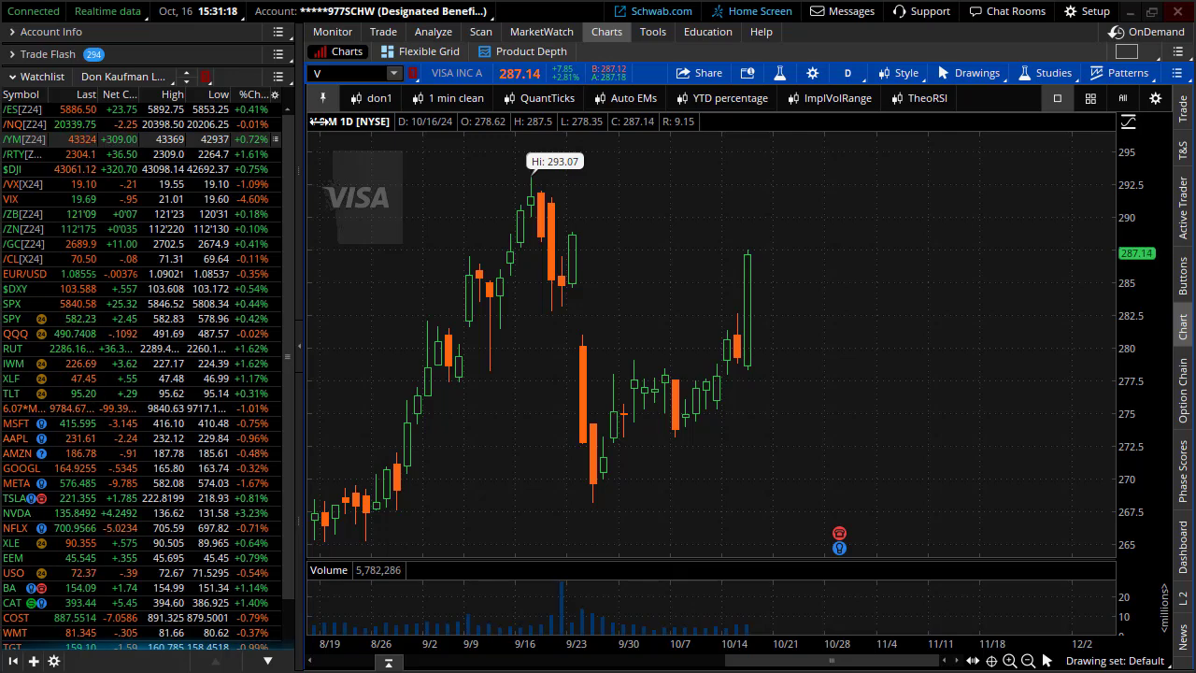
left_click(563, 36)
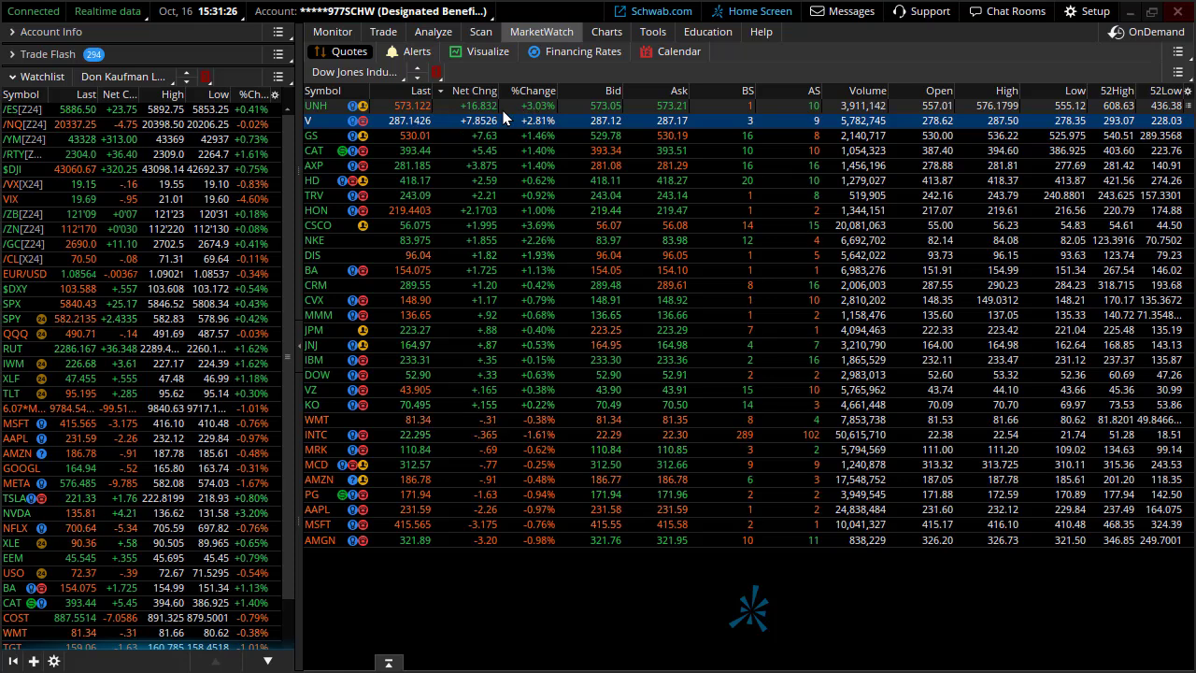
left_click(606, 30)
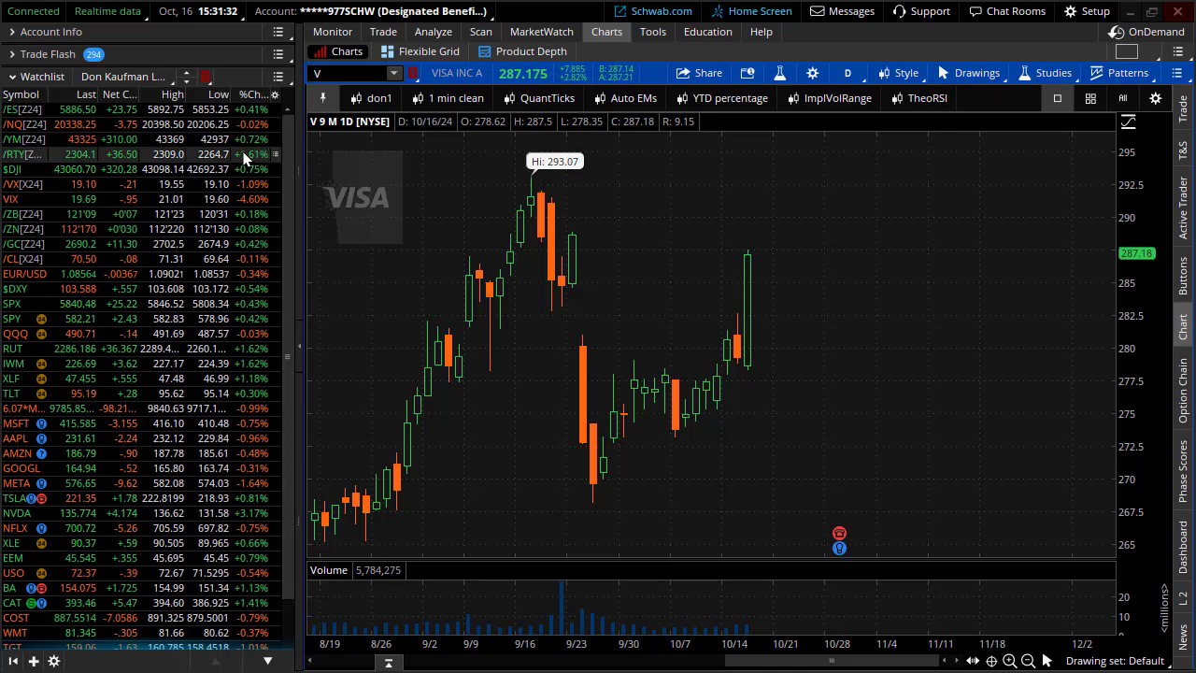
Examine the /RTY futures on the daily chart and over the 3 Y : 1D time frame, and return to the don1 style.
left_click(192, 155)
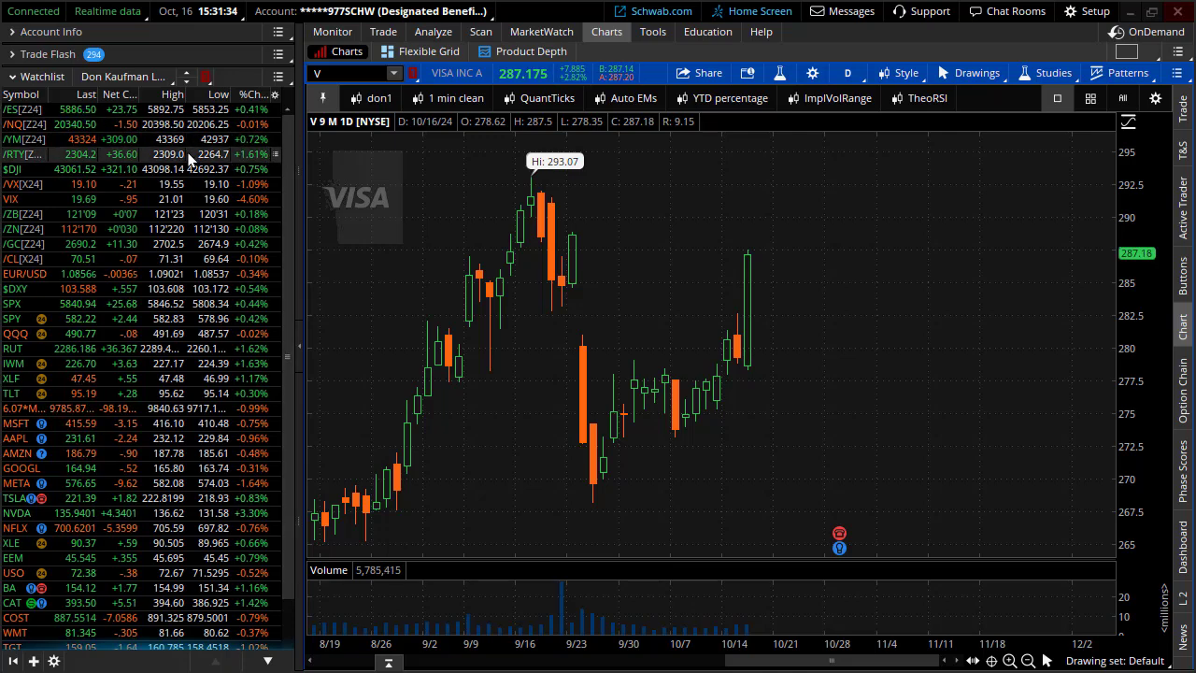
scroll(669, 187, "up", 5)
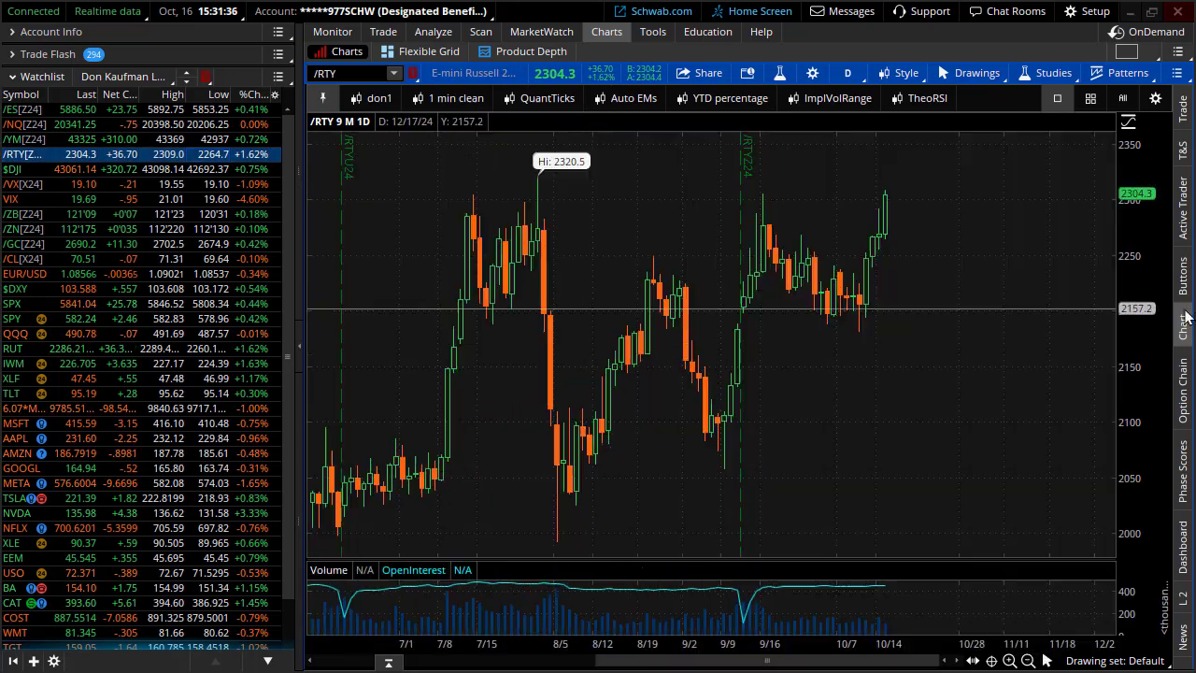
left_click(847, 73)
left_click(843, 265)
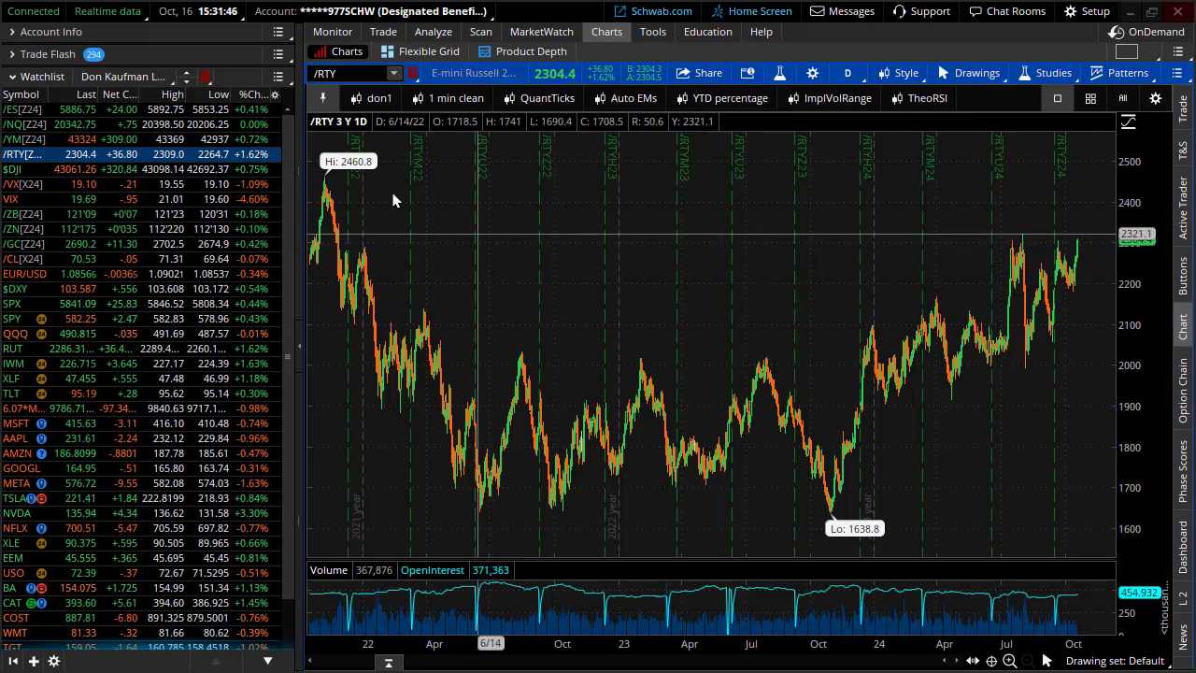
scroll(1010, 301, "up", 5)
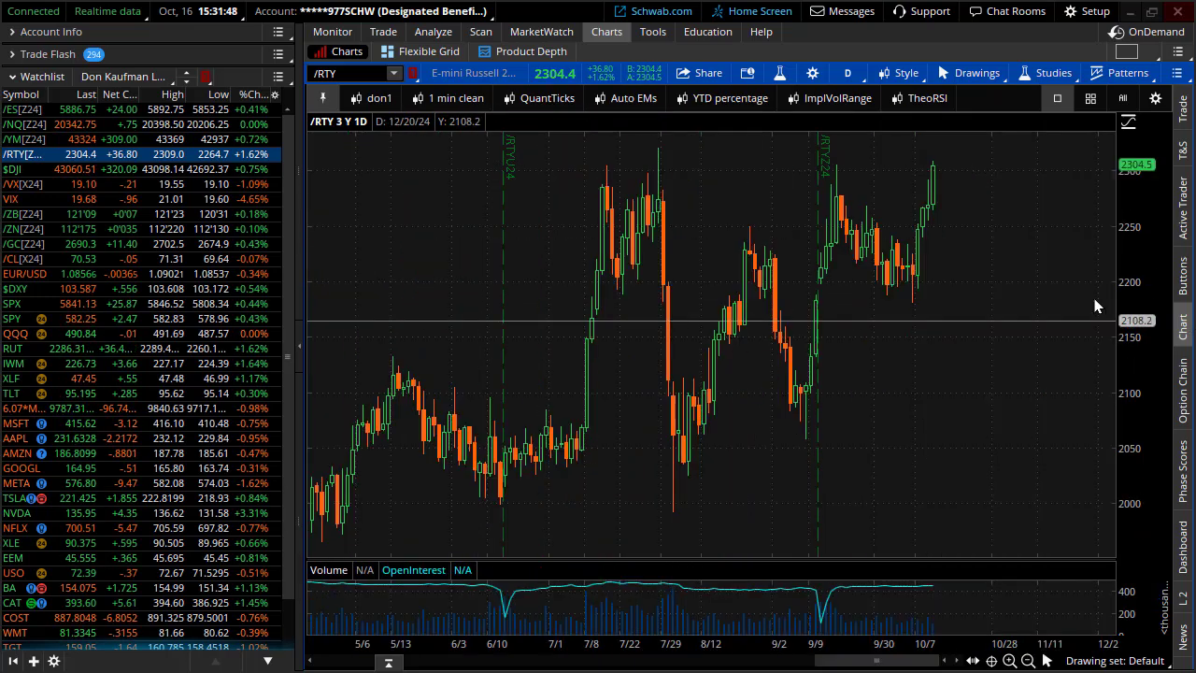
left_click(377, 101)
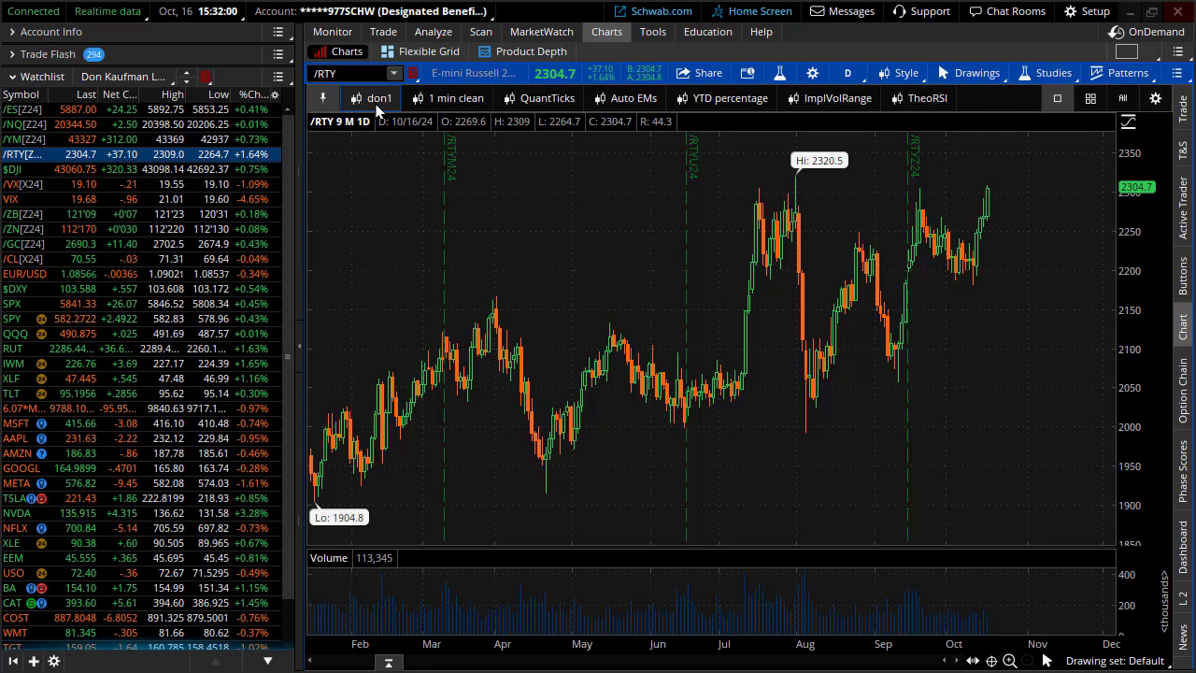
Compare the daily charts of the /ES futures and SPY, and enlarge /ES's September and October candles.
left_click(37, 109)
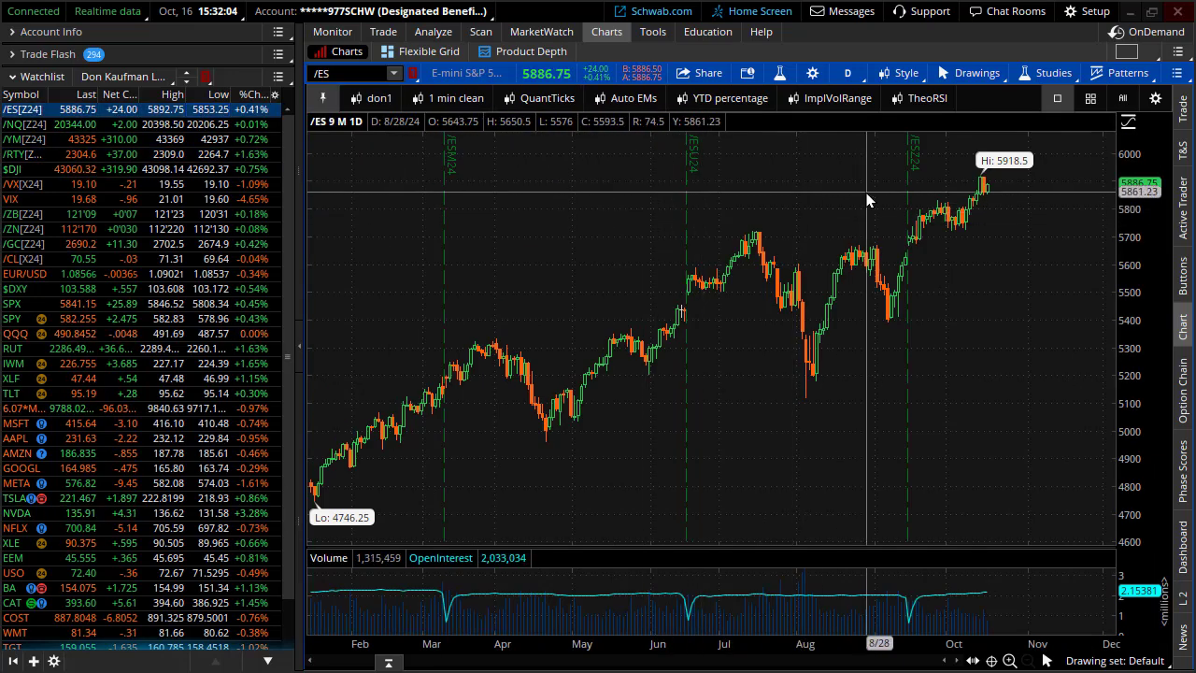
left_click(38, 318)
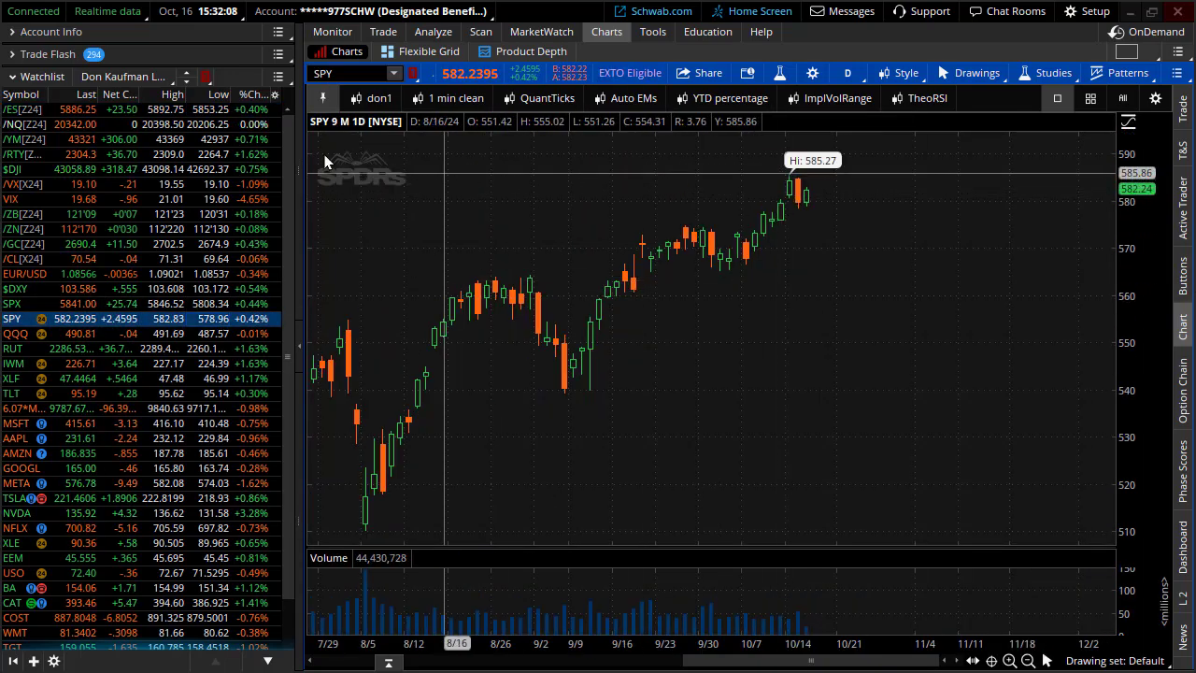
left_click(37, 110)
scroll(874, 271, "up", 5)
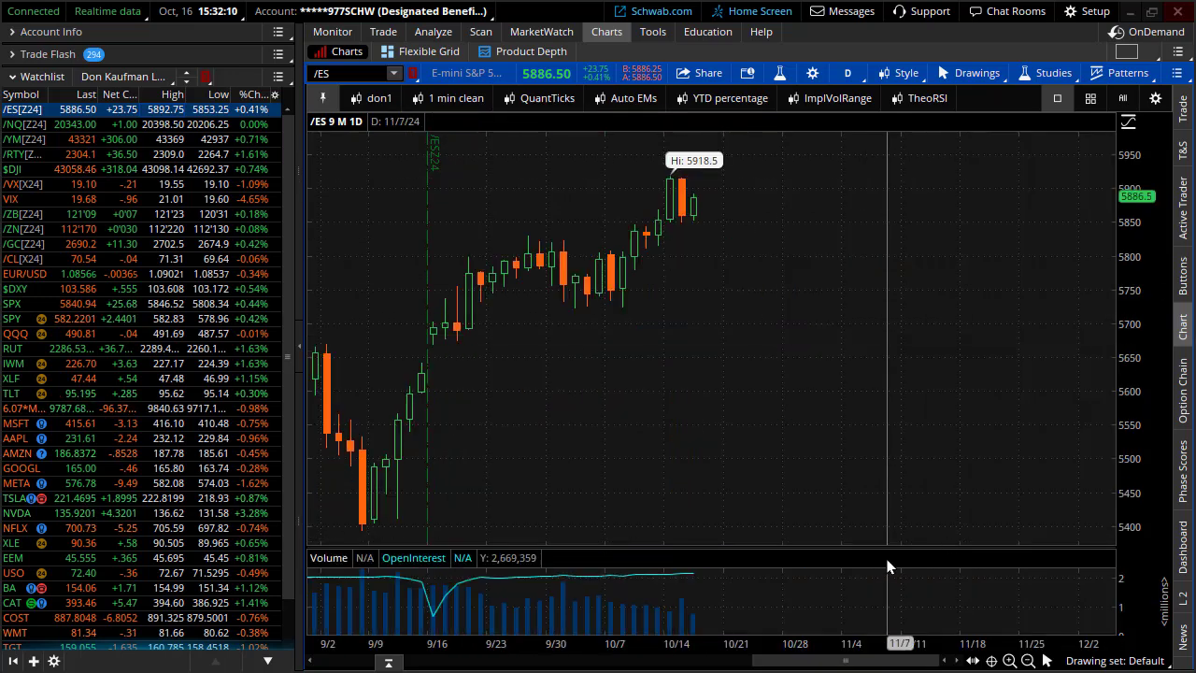
Enlarge /ES's volume pane, mark the 10/16 volume bar, examine the latest October sessions, and shrink the pane again.
left_click_drag(902, 547, 902, 361)
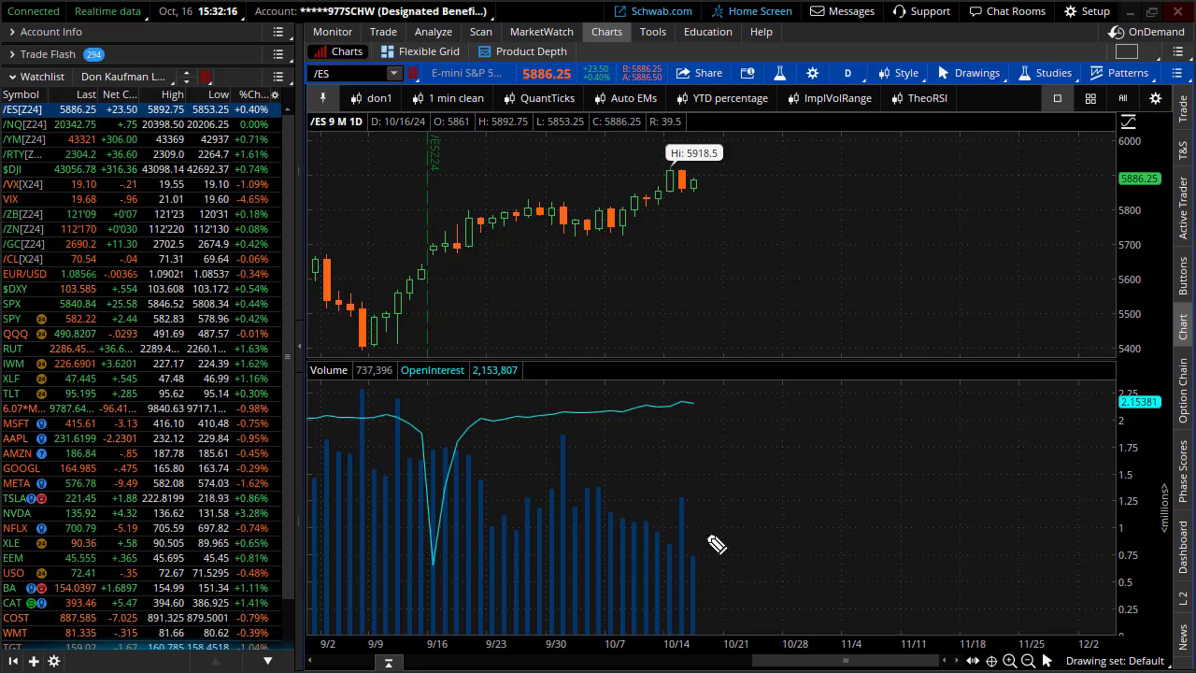
left_click_drag(687, 557, 715, 560)
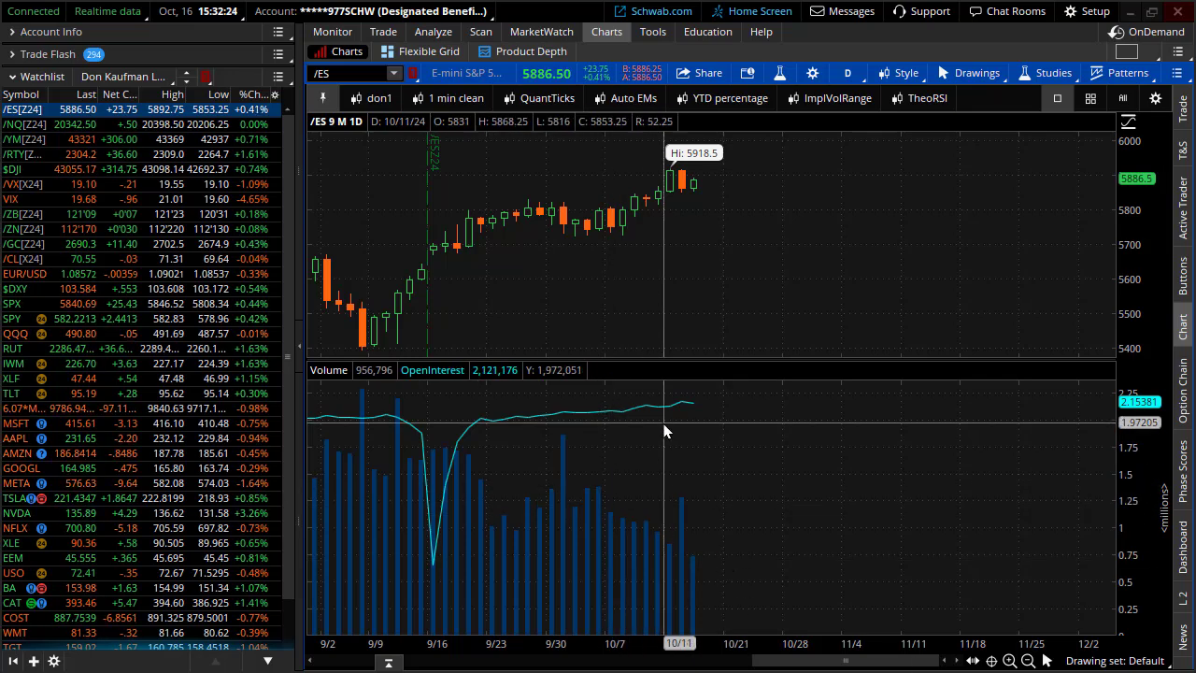
left_click_drag(623, 416, 755, 303)
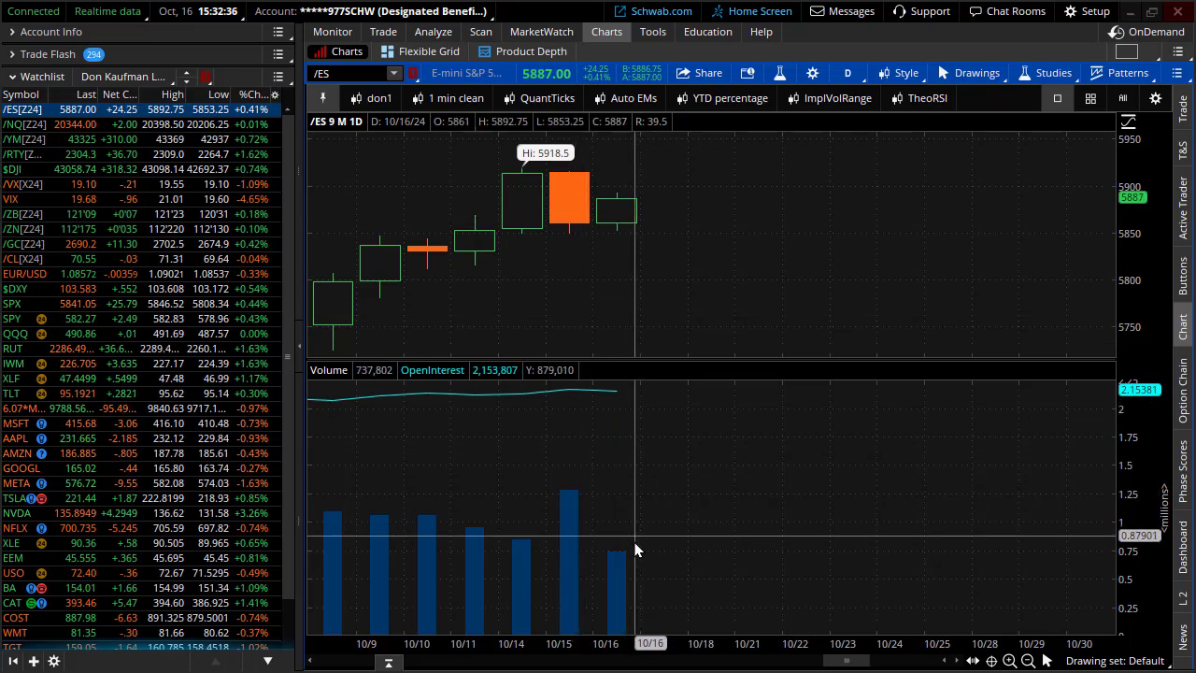
left_click_drag(672, 364, 673, 437)
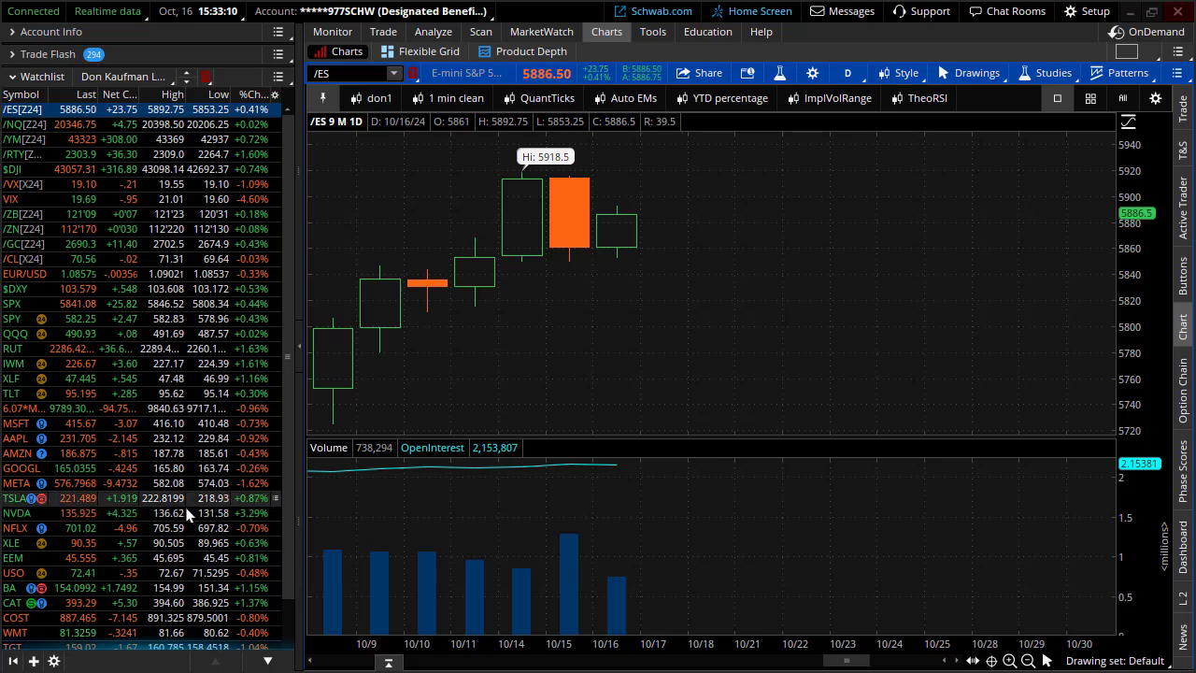
Chart NFLX, enlarge its September and October candles, and show the details of its upcoming earnings event.
left_click(168, 527)
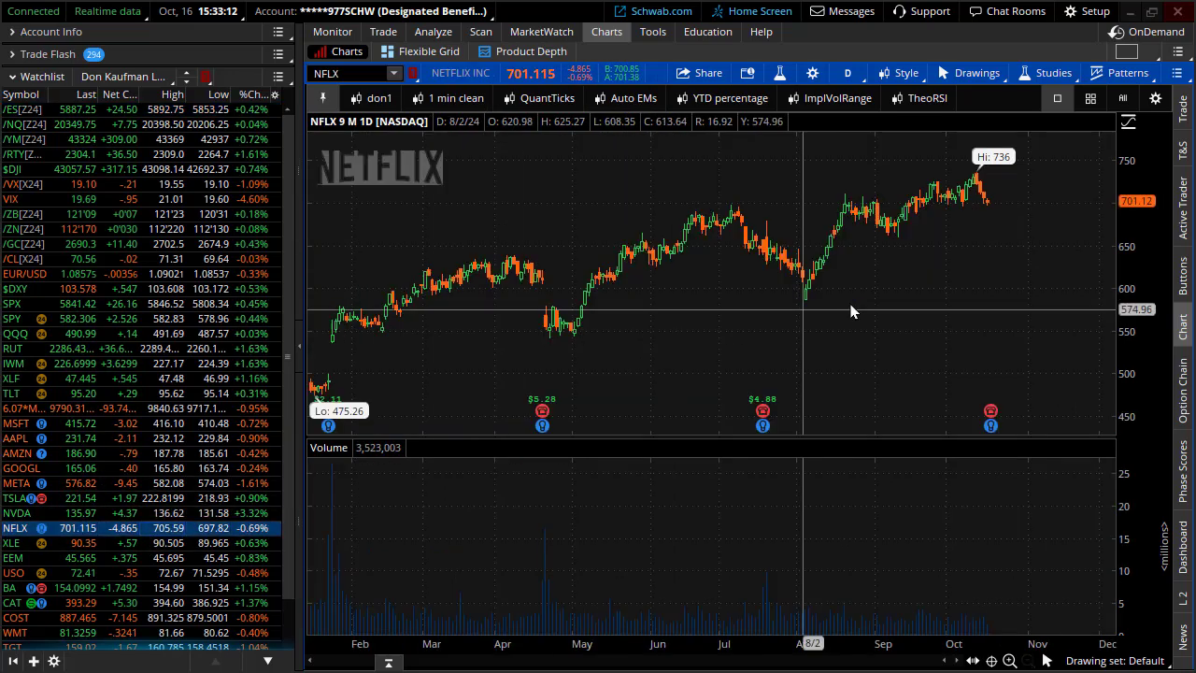
left_click_drag(861, 309, 1078, 313)
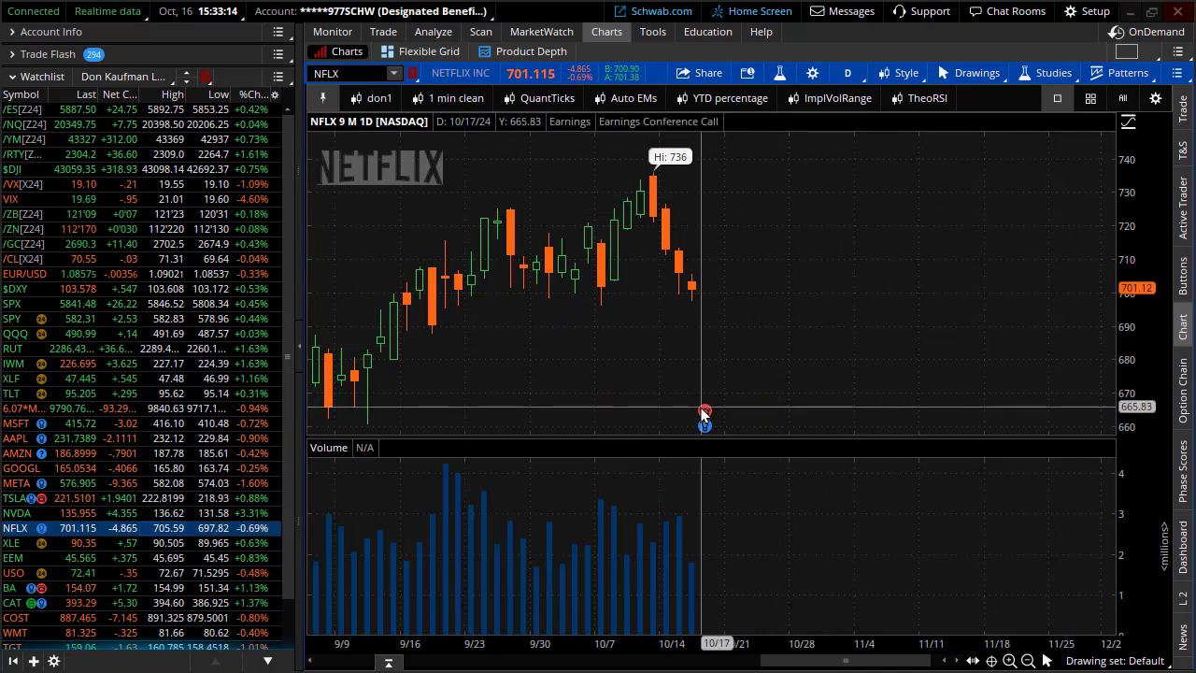
mouse_move(704, 417)
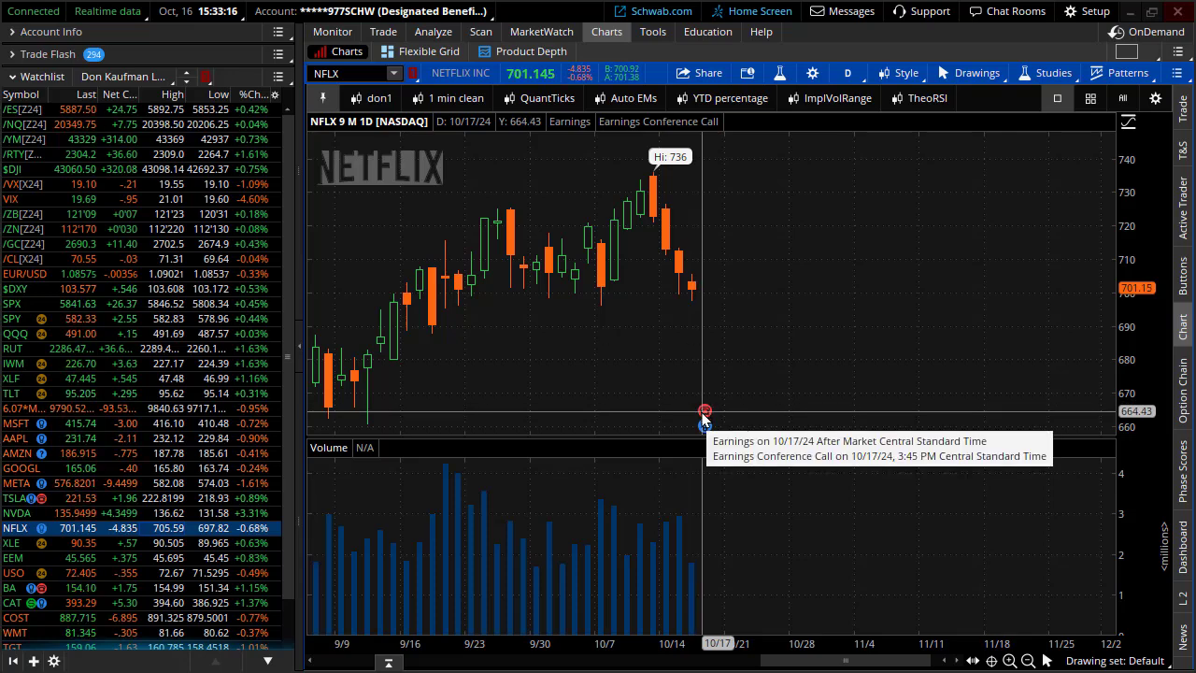
Chart SPX, enlarge its recent candles, and cross the middle expected-move line of each of the last four weeks.
left_click(164, 308)
left_click_drag(950, 271, 1053, 281)
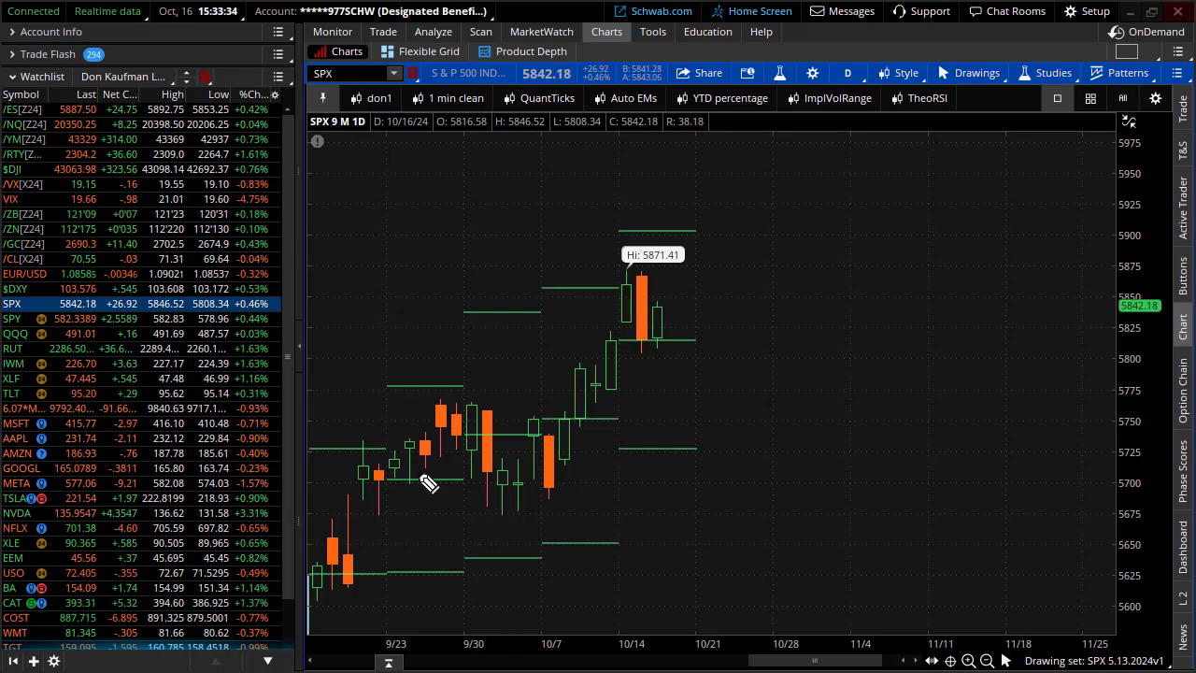
left_click_drag(451, 452, 408, 489)
left_click_drag(487, 419, 513, 450)
left_click_drag(516, 420, 484, 447)
mouse_move(569, 392)
left_mouse_down()
mouse_move(588, 433)
mouse_move(566, 423)
left_mouse_up()
mouse_move(671, 322)
left_mouse_down()
mouse_move(641, 348)
mouse_move(663, 353)
left_mouse_up()
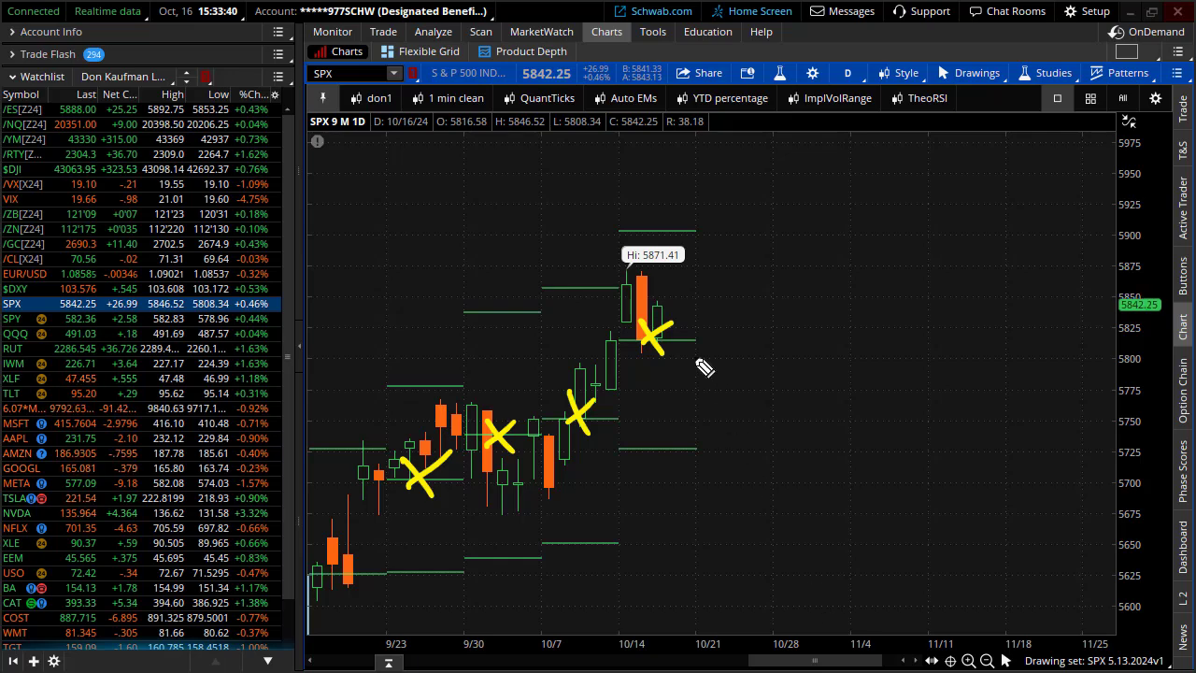
Circle the current week's upper and lower expected-move levels on SPX, and clear all the freehand marks.
left_click_drag(656, 213, 664, 232)
left_click_drag(665, 405, 669, 401)
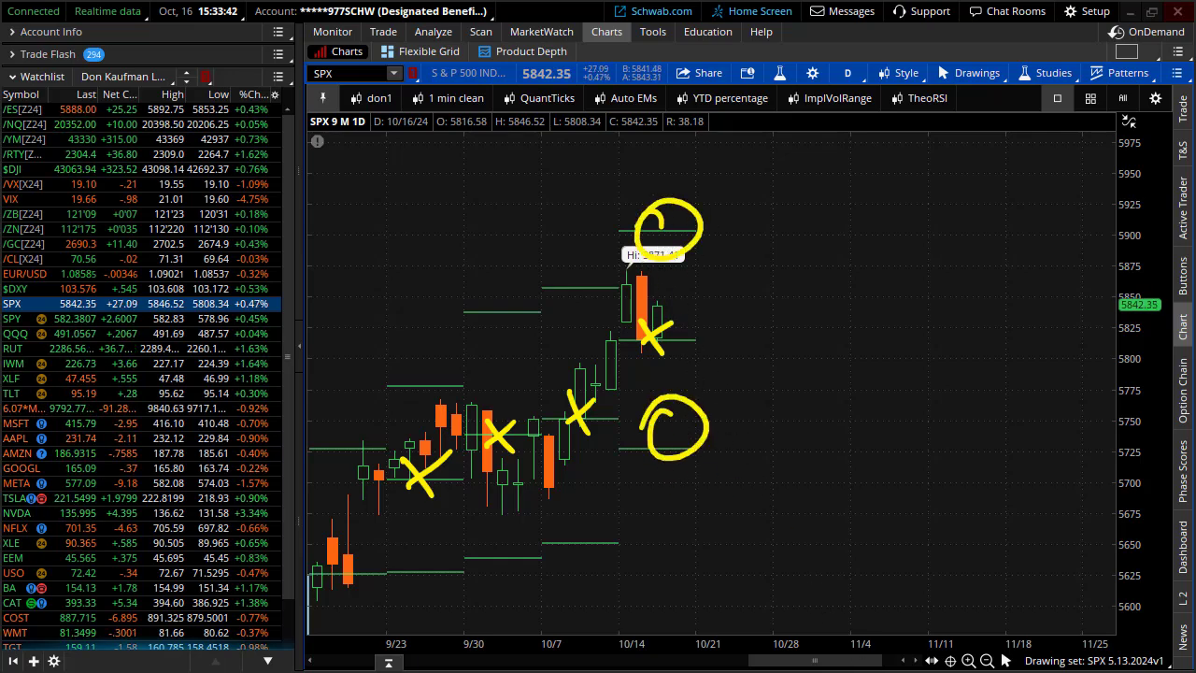
key("e")
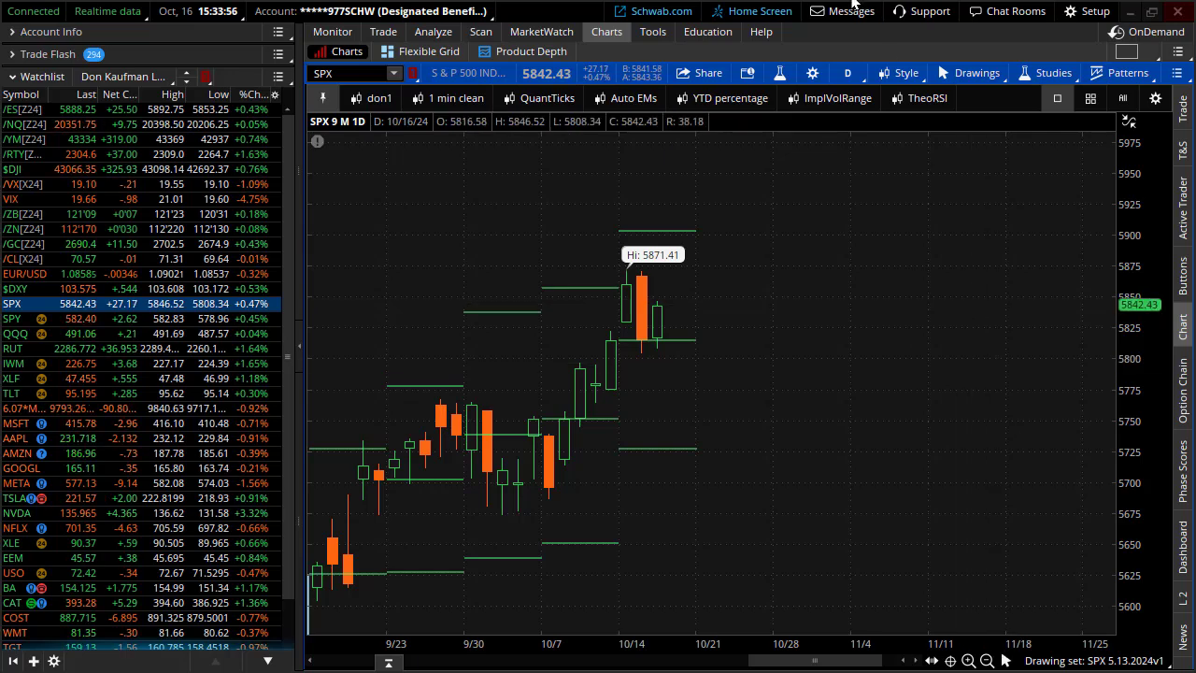
Chart SPX's daily candles over 3 years and over 10 years, and review the expected-move levels back to 2016.
left_click(850, 75)
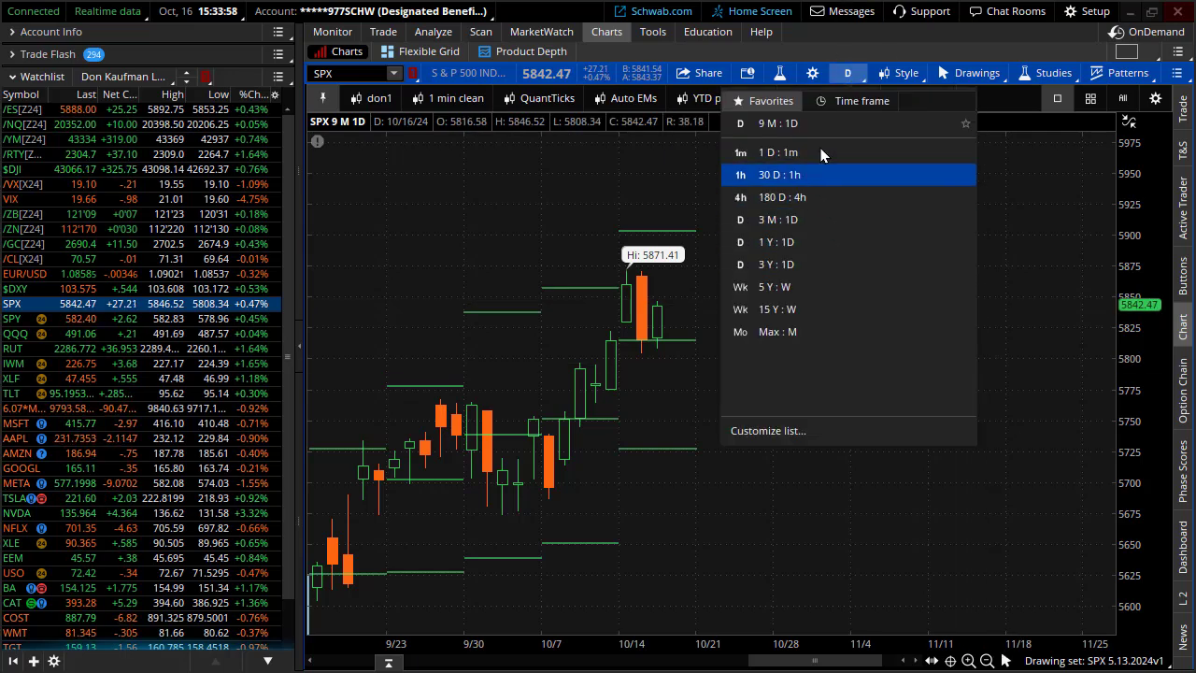
left_click(786, 267)
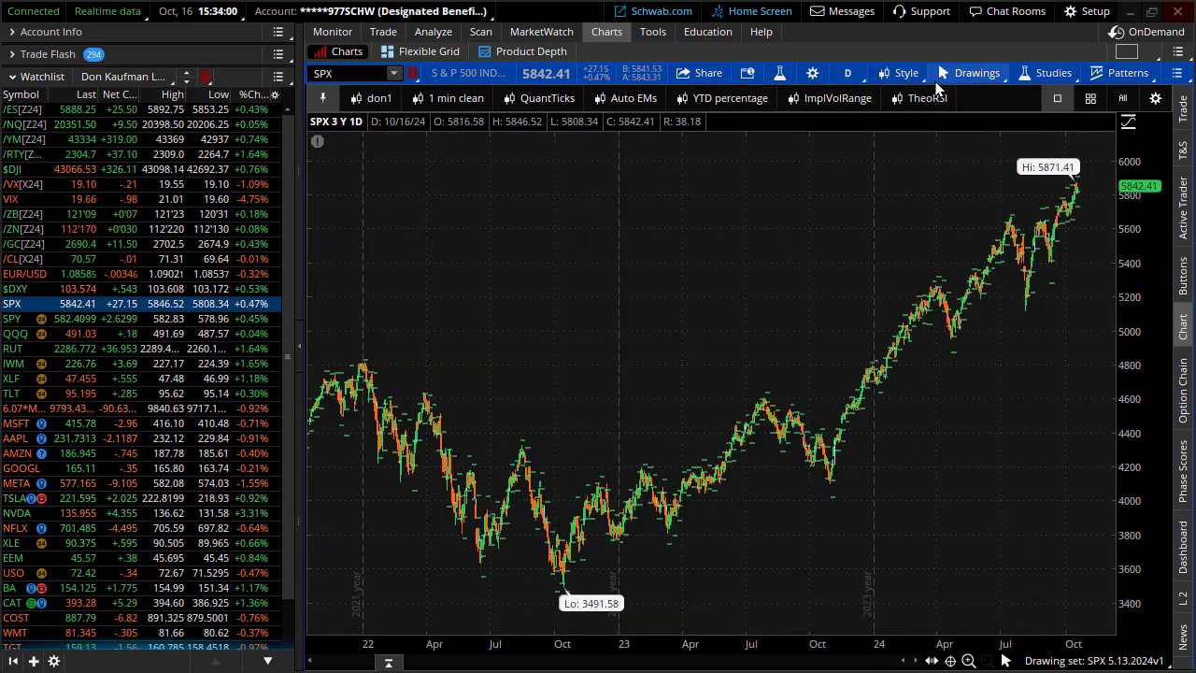
left_click(852, 77)
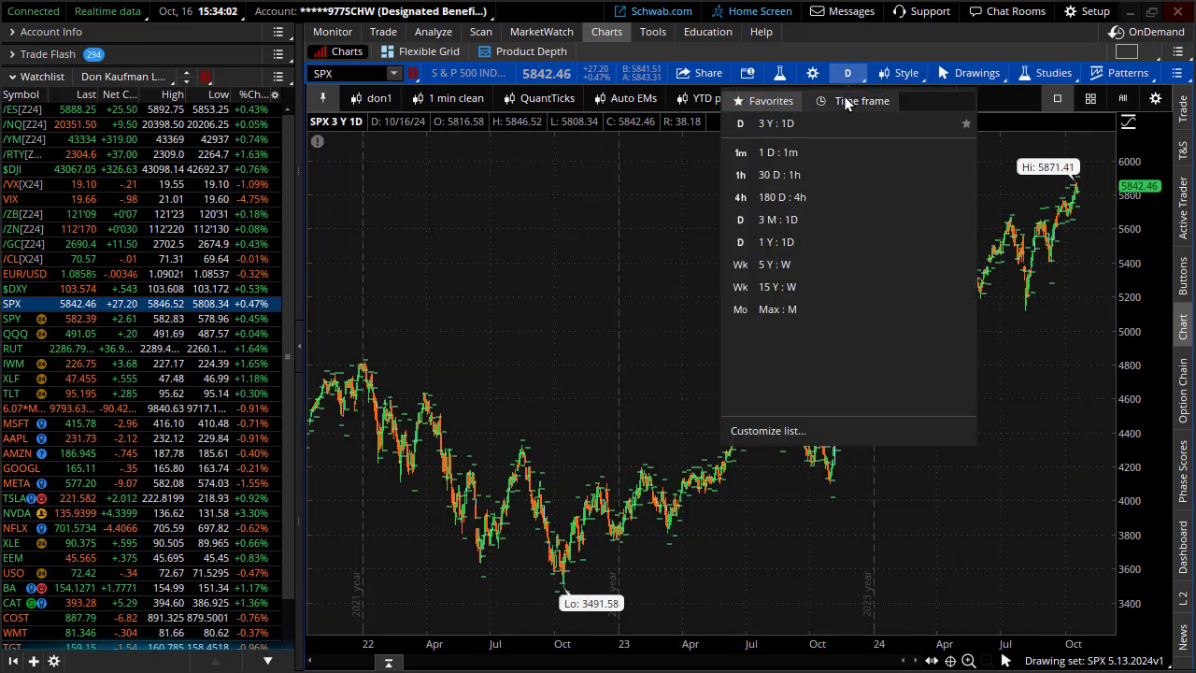
left_click(845, 102)
left_click(926, 200)
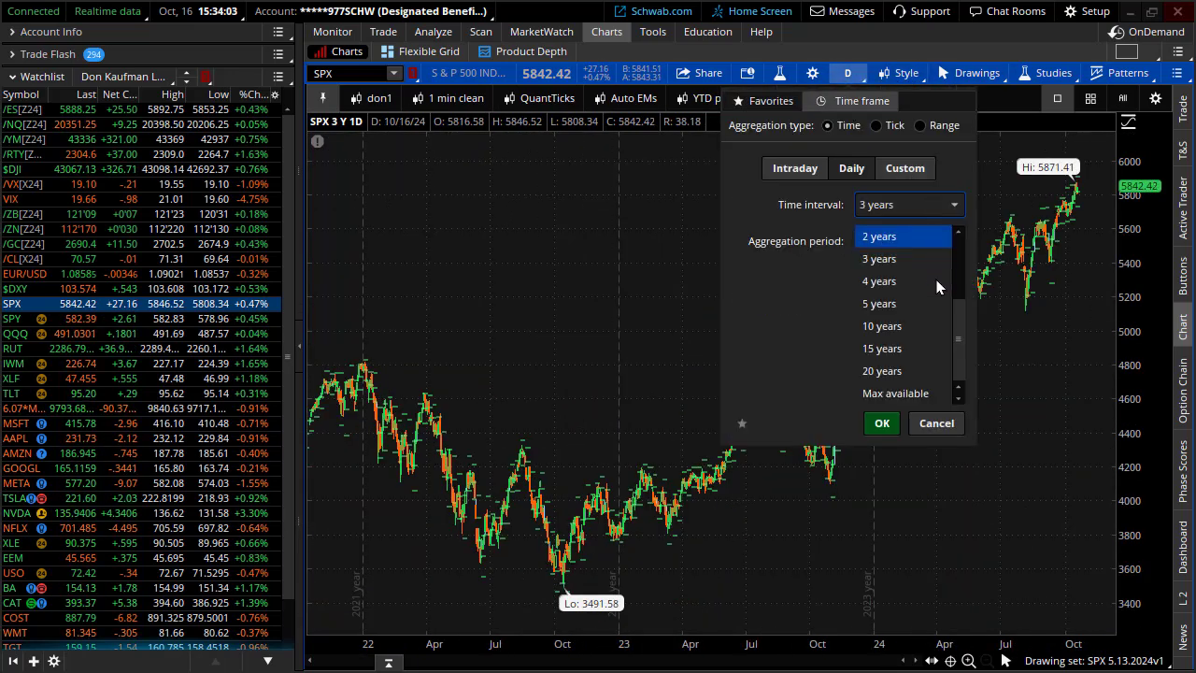
left_click(924, 329)
left_click(881, 422)
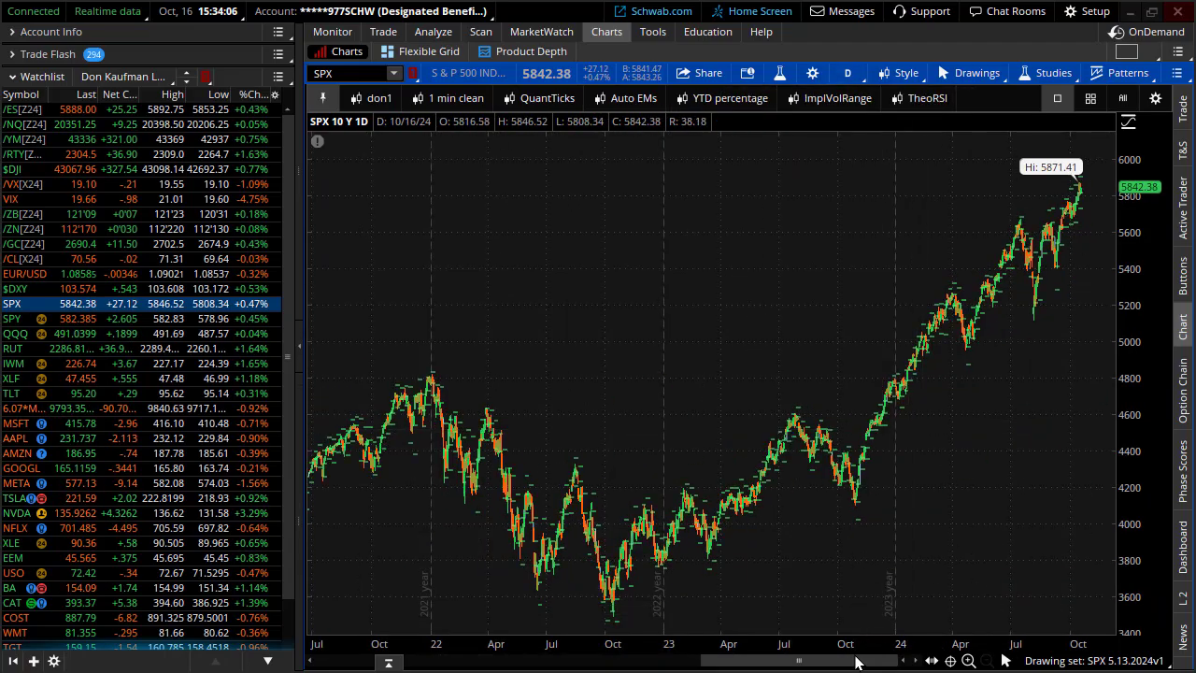
left_click_drag(856, 663, 538, 666)
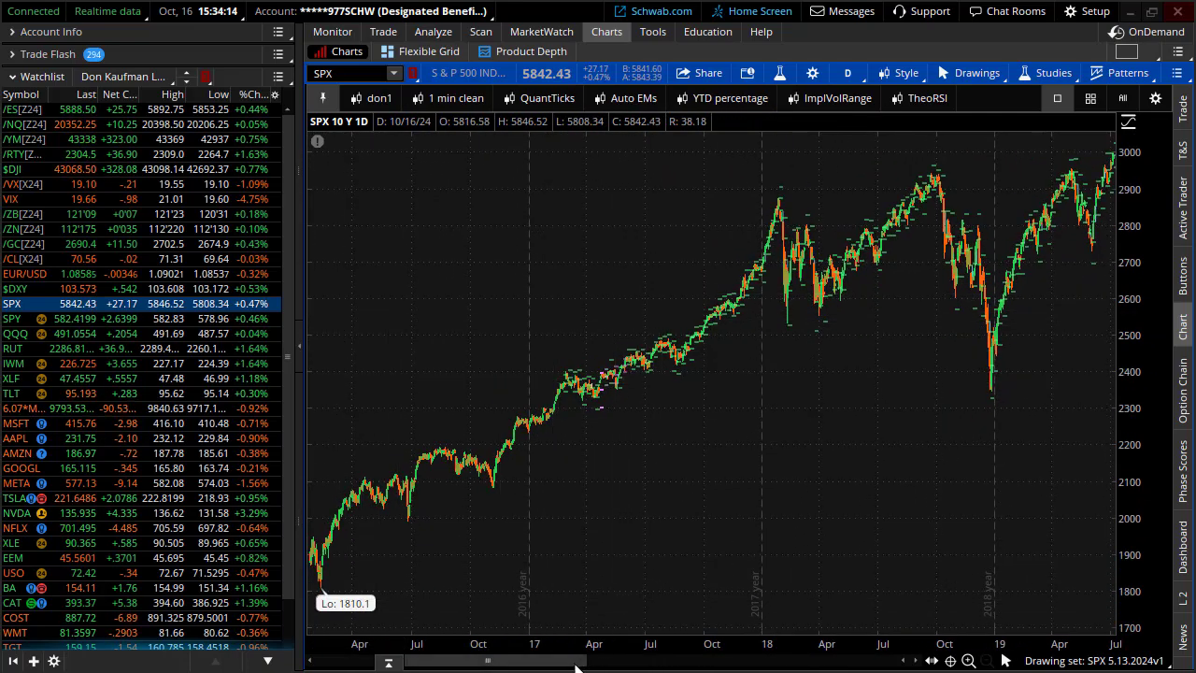
left_click_drag(573, 666, 884, 666)
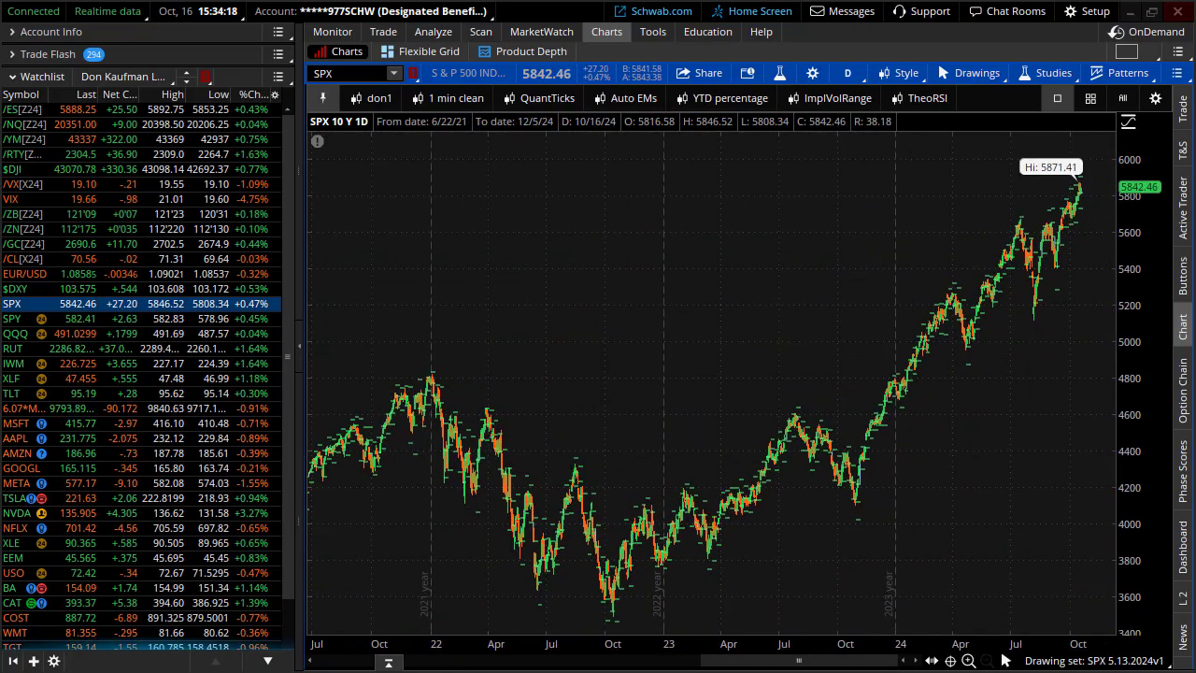
Return SPX to the don1 style and enlarge the September and October candles with their weekly expected-move levels.
left_click(374, 98)
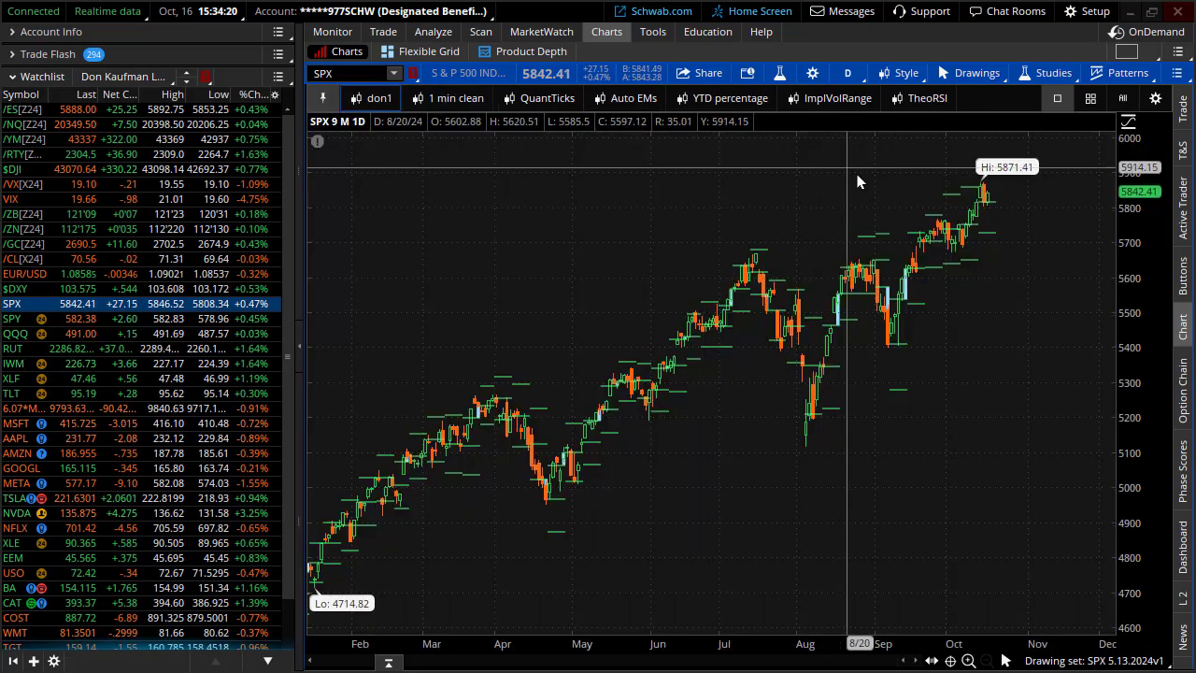
left_click_drag(807, 182, 1193, 264)
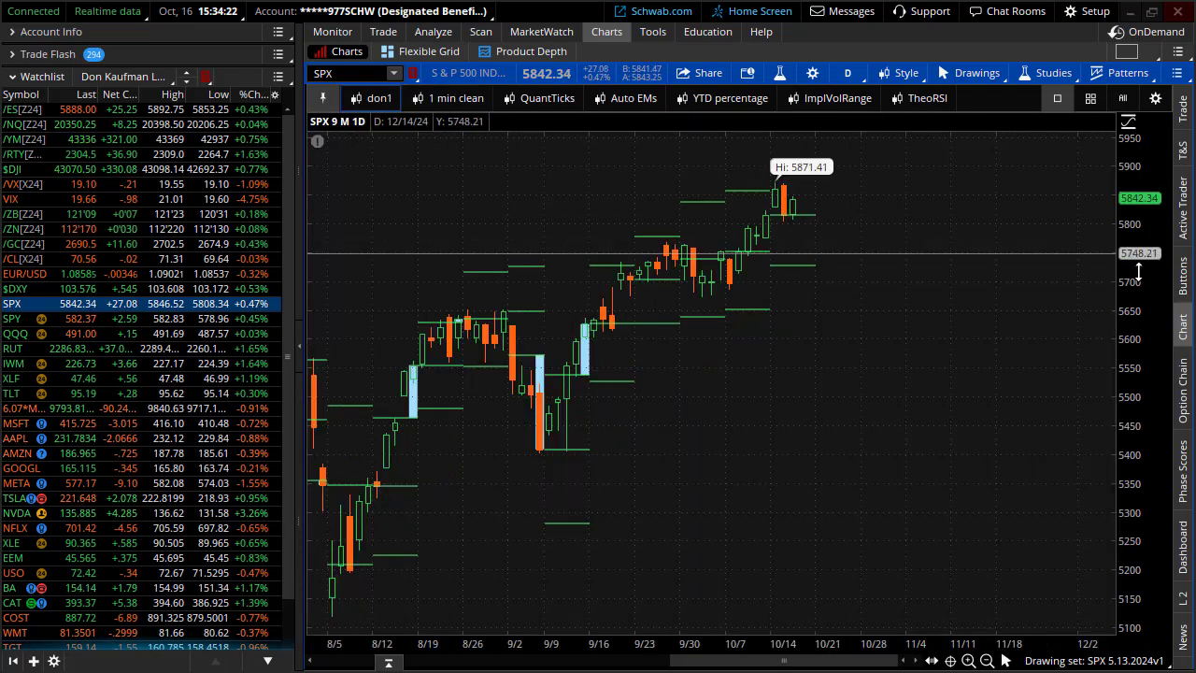
left_click_drag(547, 195, 1063, 530)
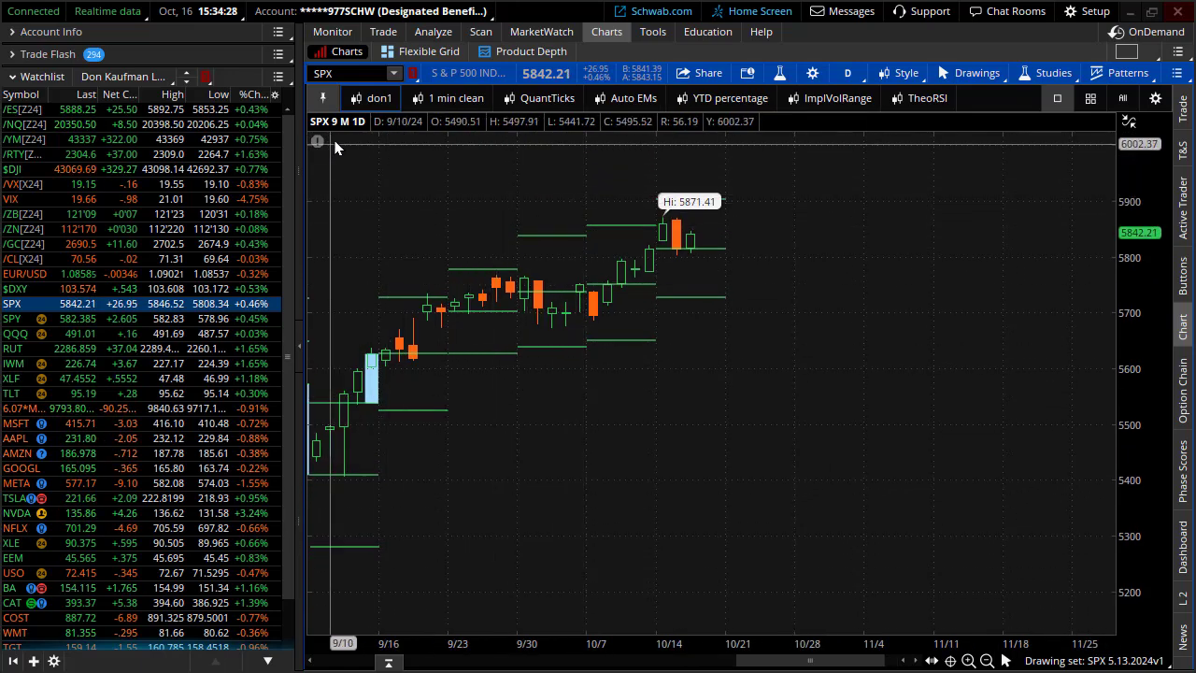
Enlarge SPX's latest October candles and handwrite the expected move of 88 beside the current week.
left_click_drag(353, 148, 952, 530)
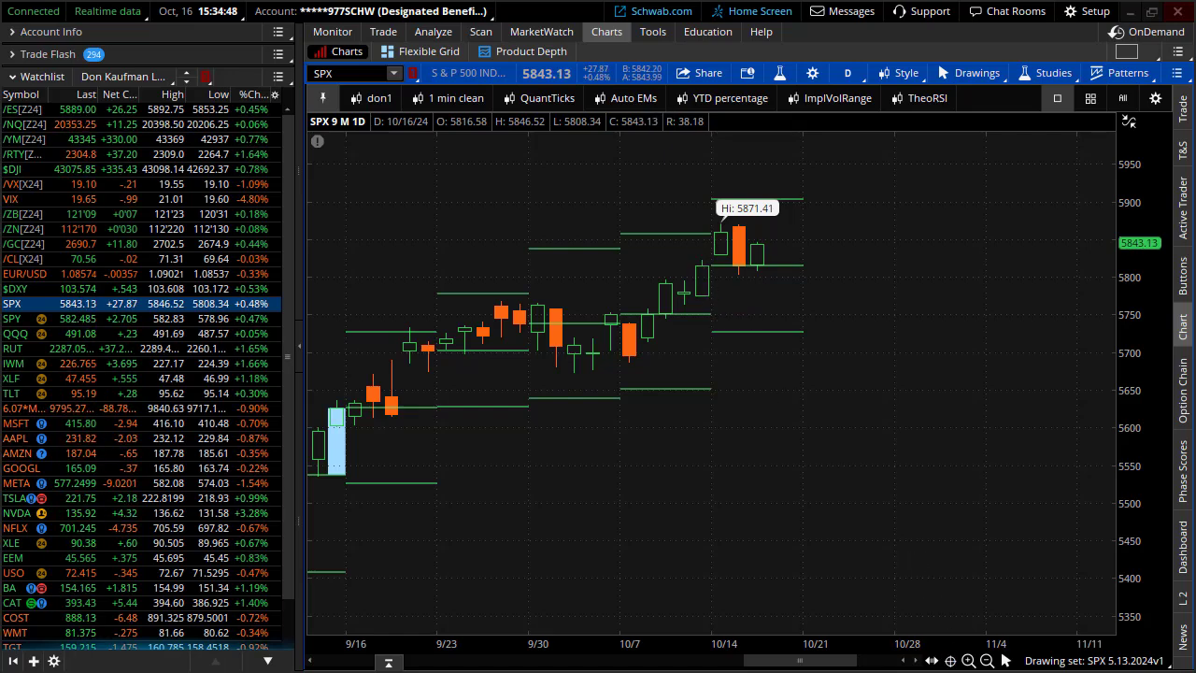
left_click_drag(633, 168, 934, 435)
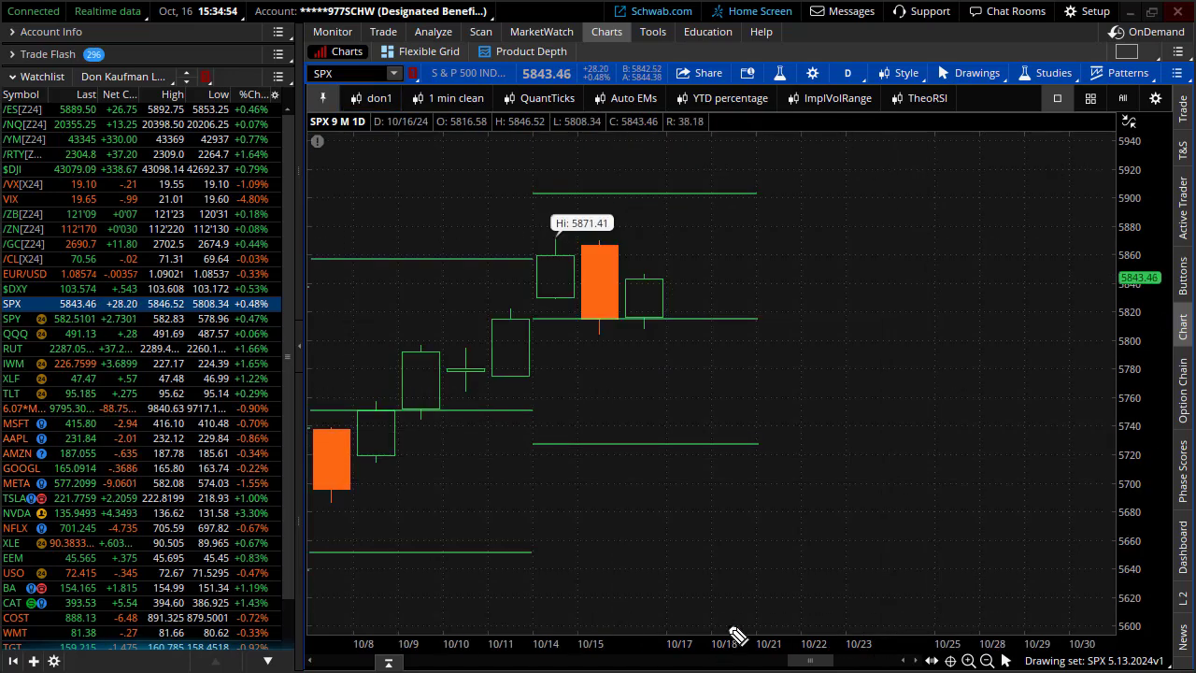
mouse_move(791, 312)
left_mouse_down()
mouse_move(781, 344)
mouse_move(835, 308)
mouse_move(859, 321)
mouse_move(873, 305)
left_mouse_up()
left_click_drag(860, 325, 896, 334)
left_click_drag(897, 295, 923, 331)
left_click_drag(932, 297, 953, 334)
Mark and circle SPX's October 16 candle, circle its net change in the watchlist, and clear the freehand marks.
left_click_drag(649, 326, 658, 292)
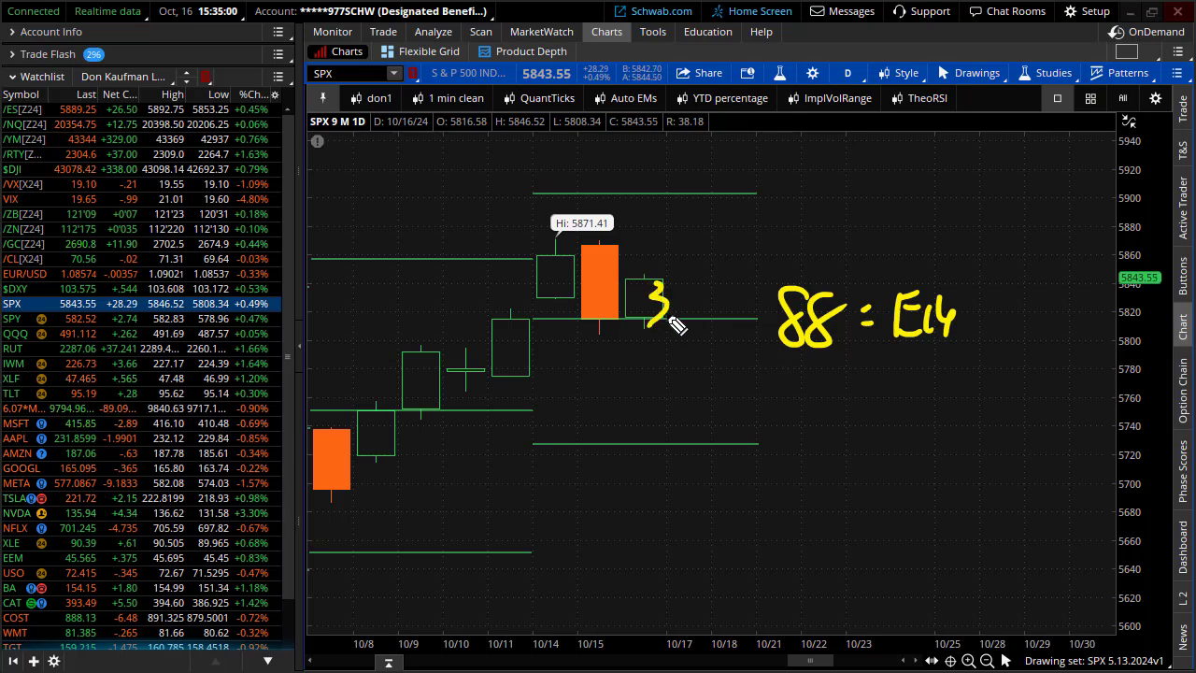
left_click_drag(150, 272, 168, 282)
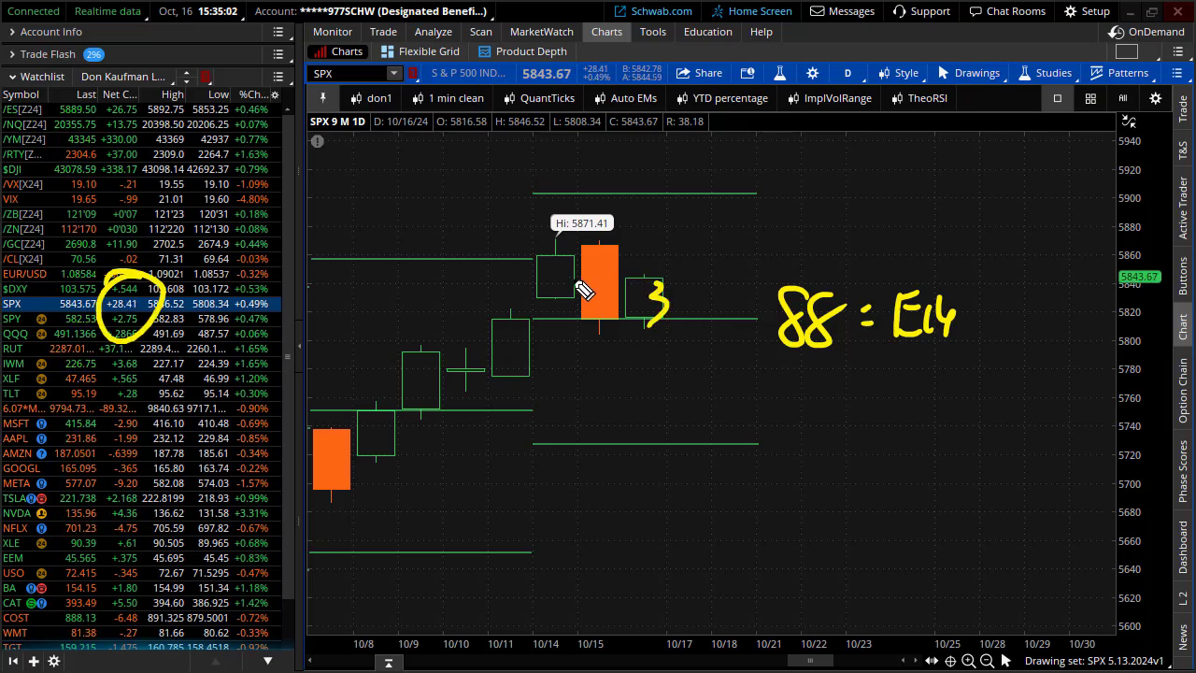
mouse_move(627, 297)
left_mouse_down()
mouse_move(661, 332)
mouse_move(675, 291)
left_mouse_up()
left_click_drag(659, 340, 700, 329)
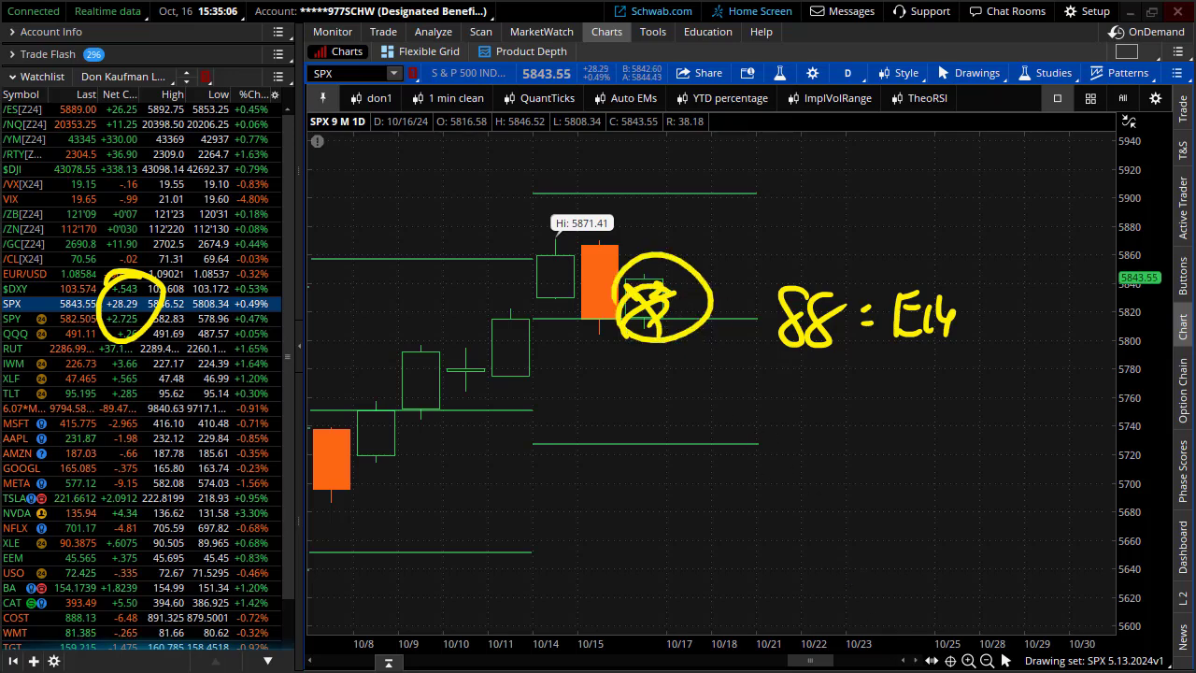
key("Escape")
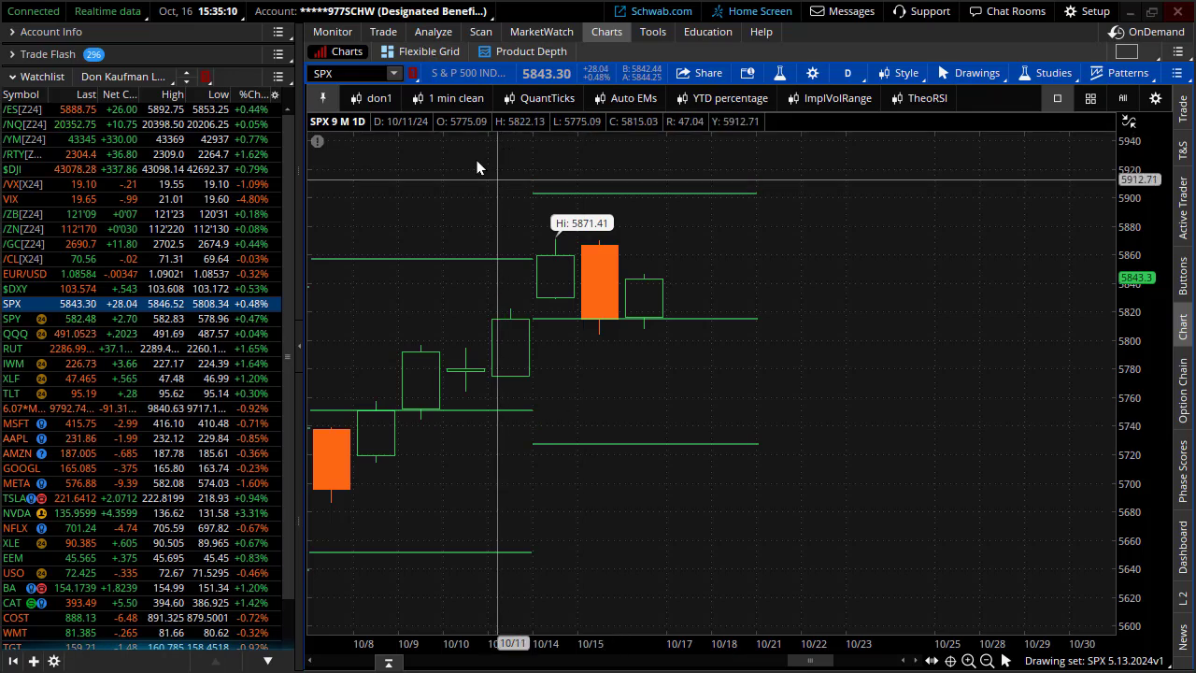
Enlarge SPX's current week, mark its upper and lower expected-move levels, circle 5900 on the price scale, and clear the marks.
left_click_drag(483, 171, 841, 604)
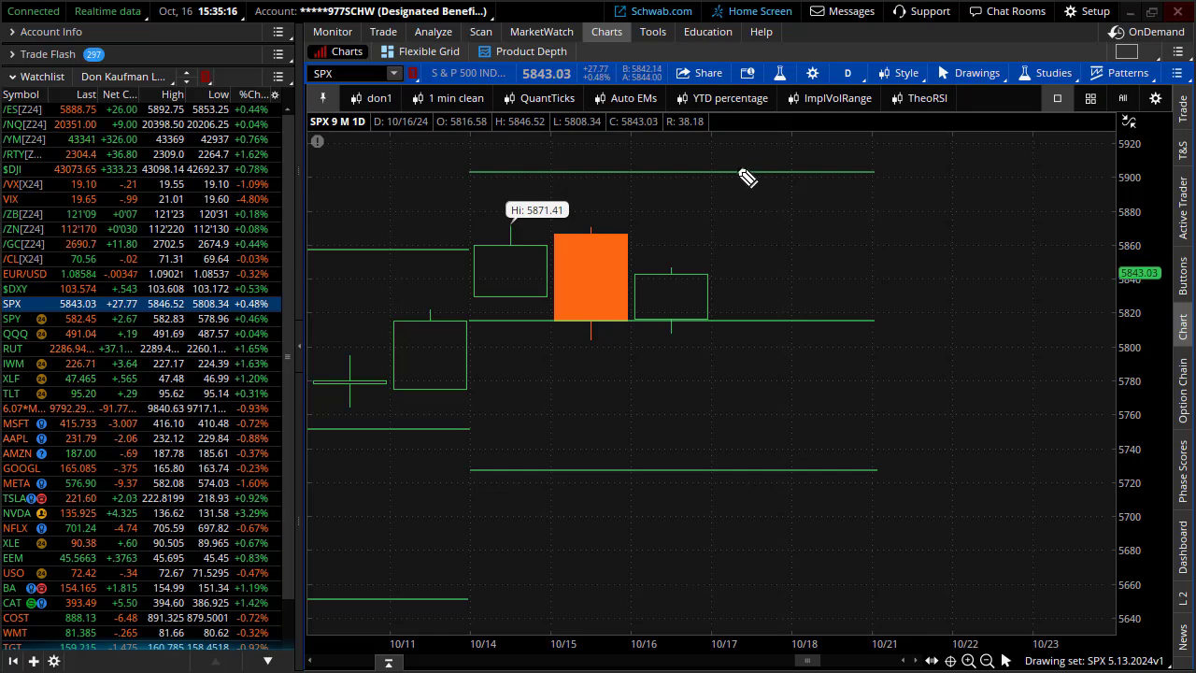
left_click_drag(1135, 154, 1111, 159)
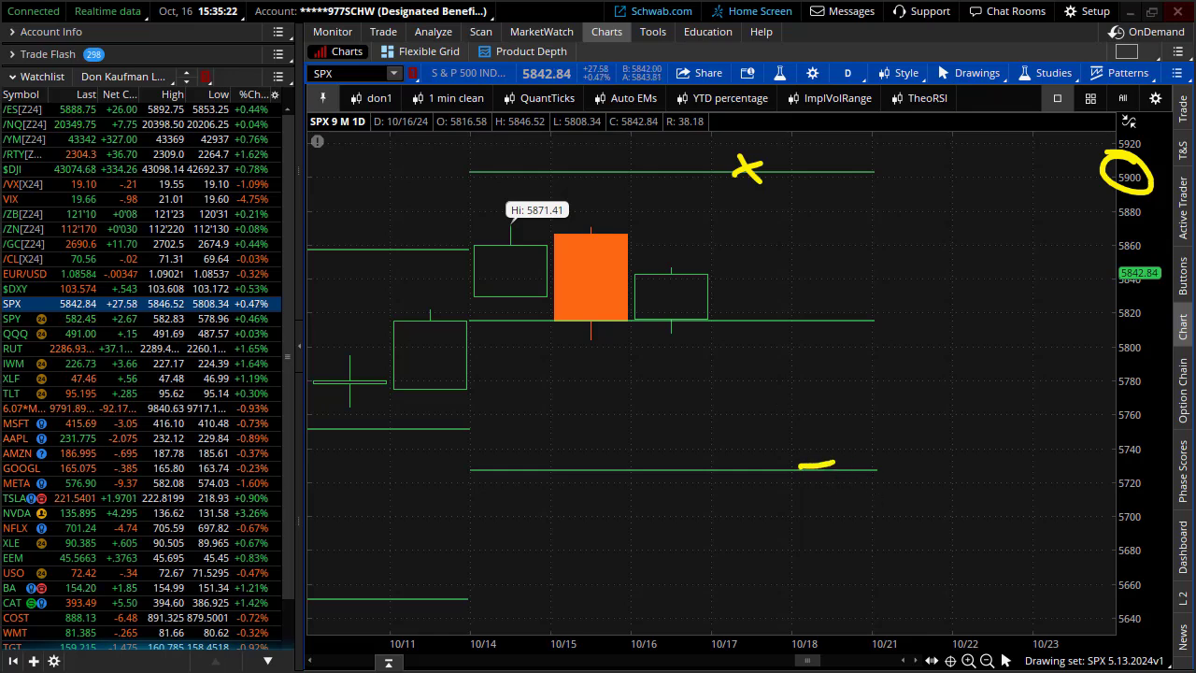
key("Escape")
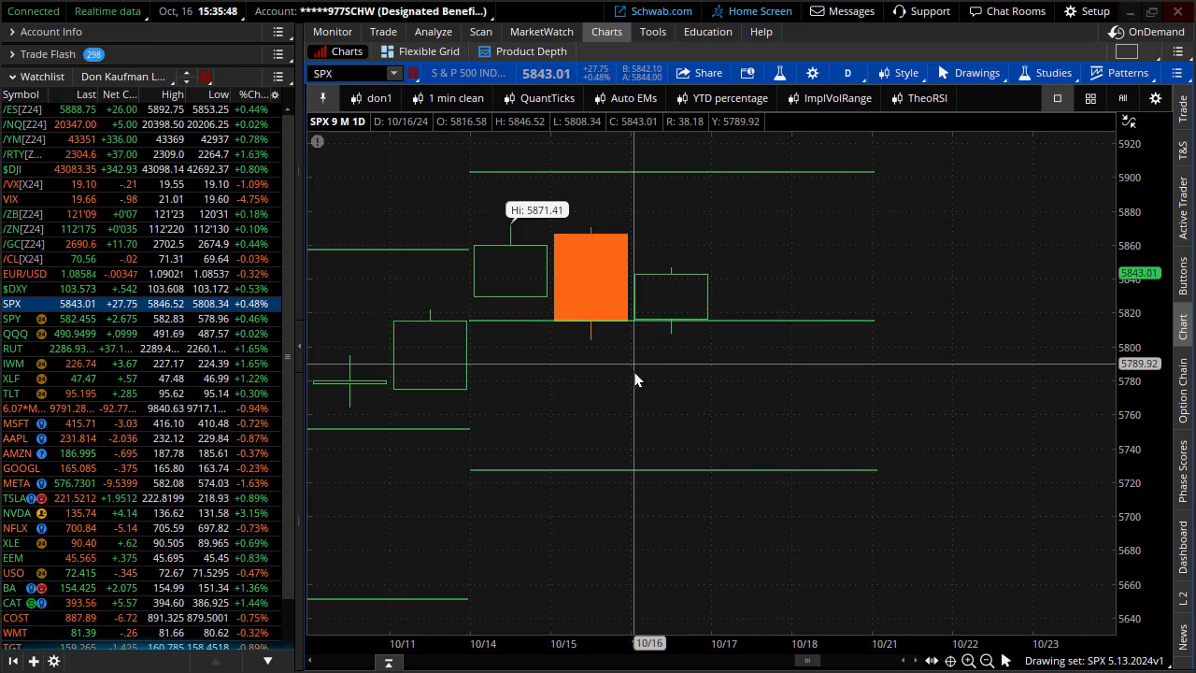
Examine the October 17 economic events in the calendar for the week of October 13 to 19, and return to the SPX chart.
left_click(529, 33)
left_click(668, 51)
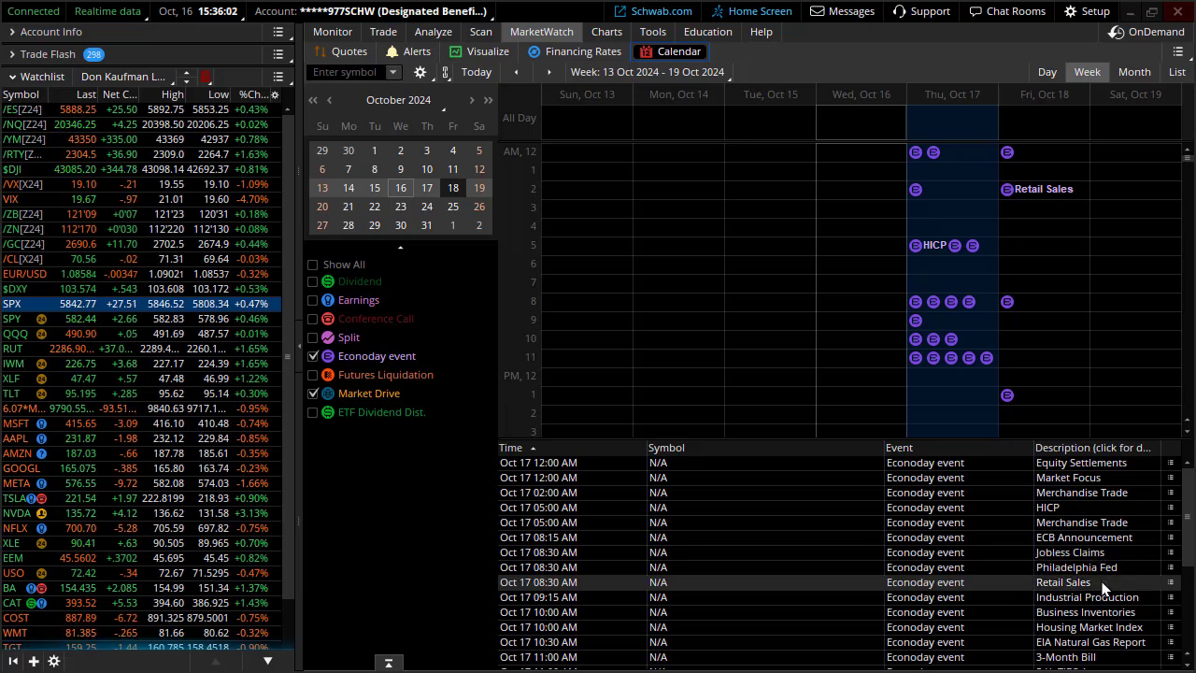
left_click(383, 31)
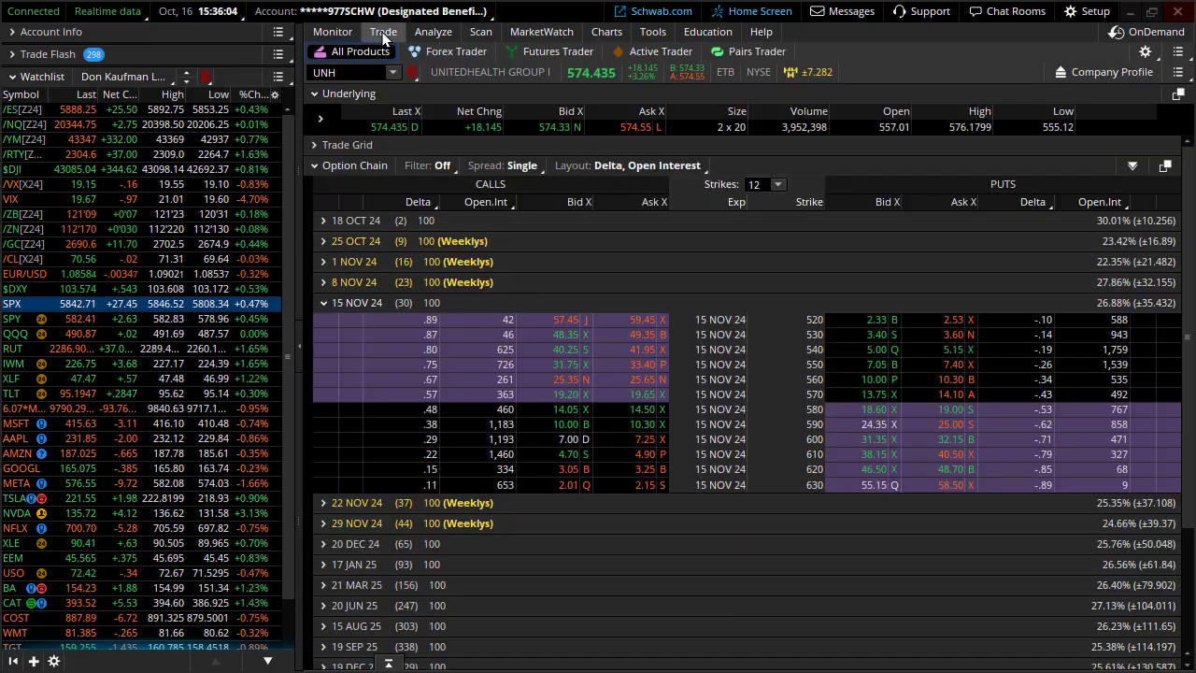
left_click(605, 31)
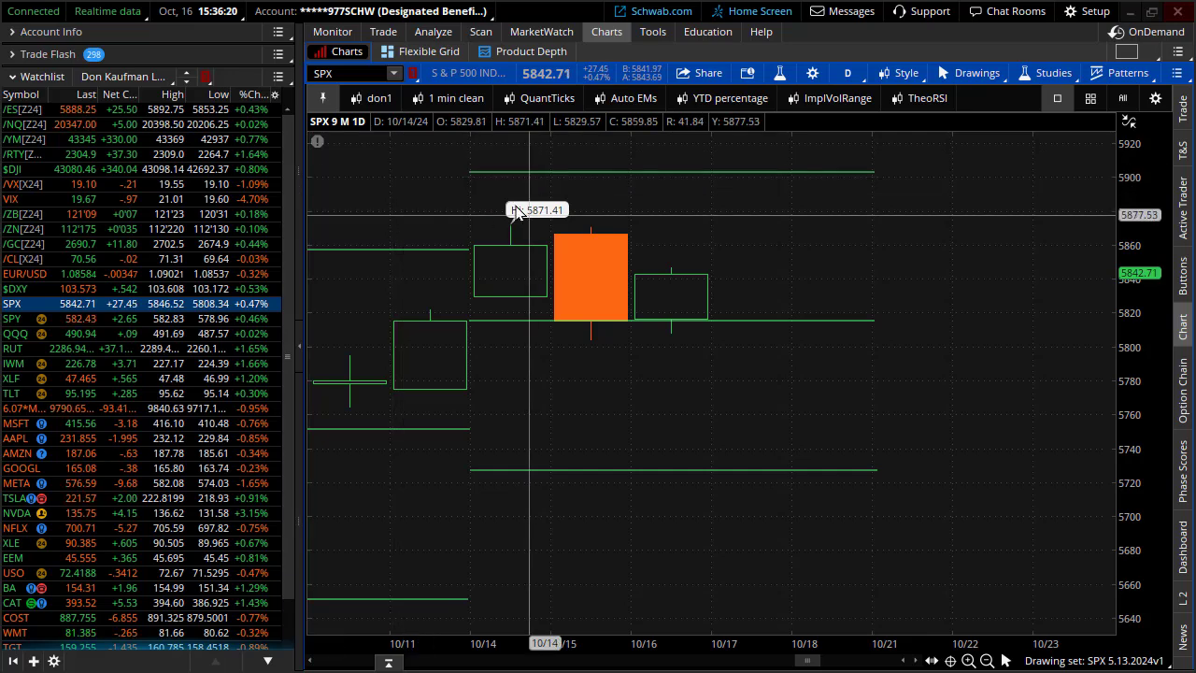
Review SPY's recent daily candles with volume, and chart /ES in the don1 style.
key("Down")
left_click_drag(835, 280, 1111, 280)
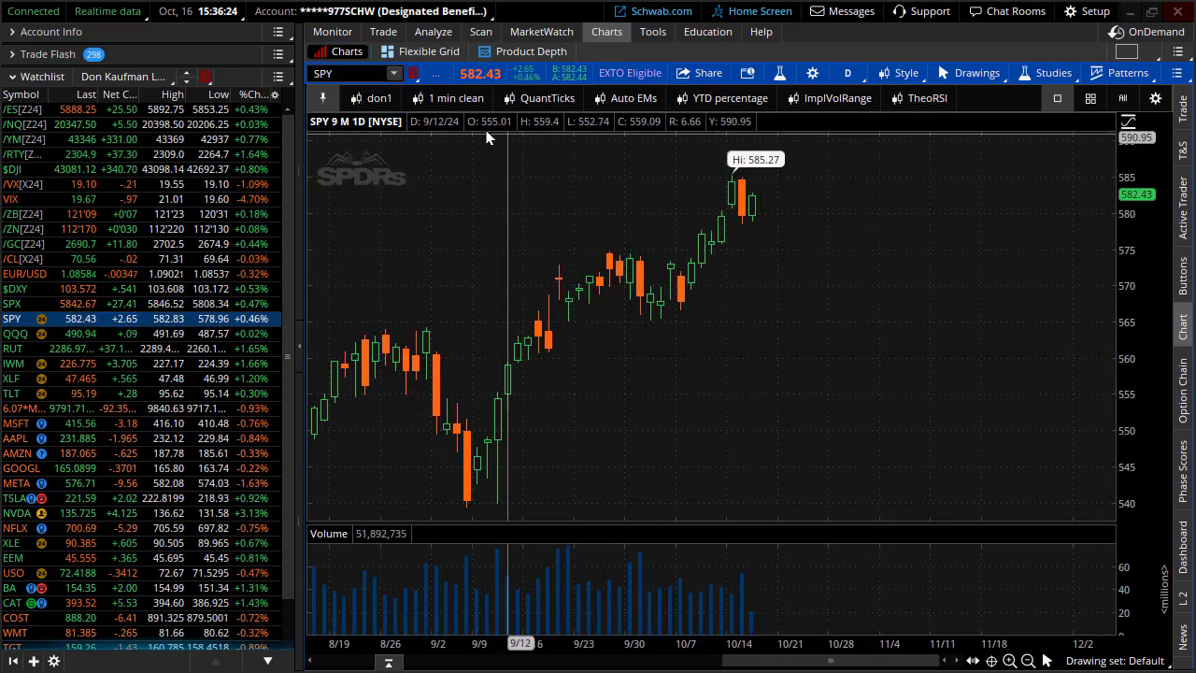
left_click(374, 99)
left_click(203, 112)
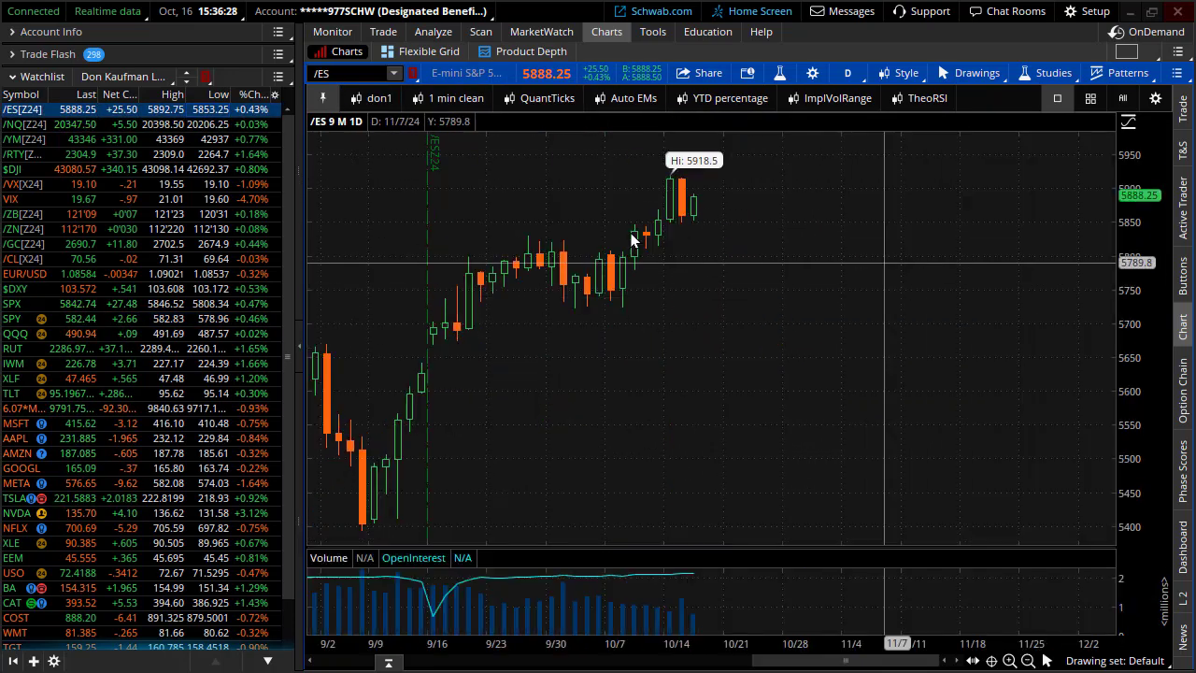
Chart SPX again and enlarge its late September and October candles with their weekly expected-move levels.
left_click(213, 303)
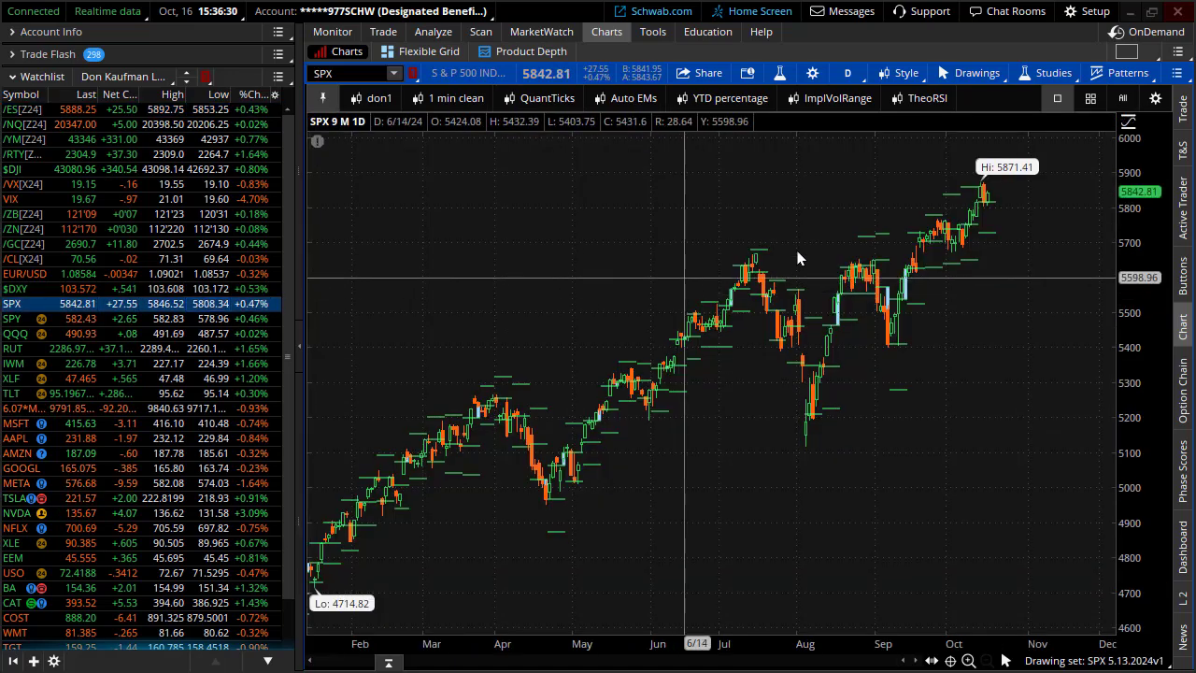
scroll(813, 301, "up", 5)
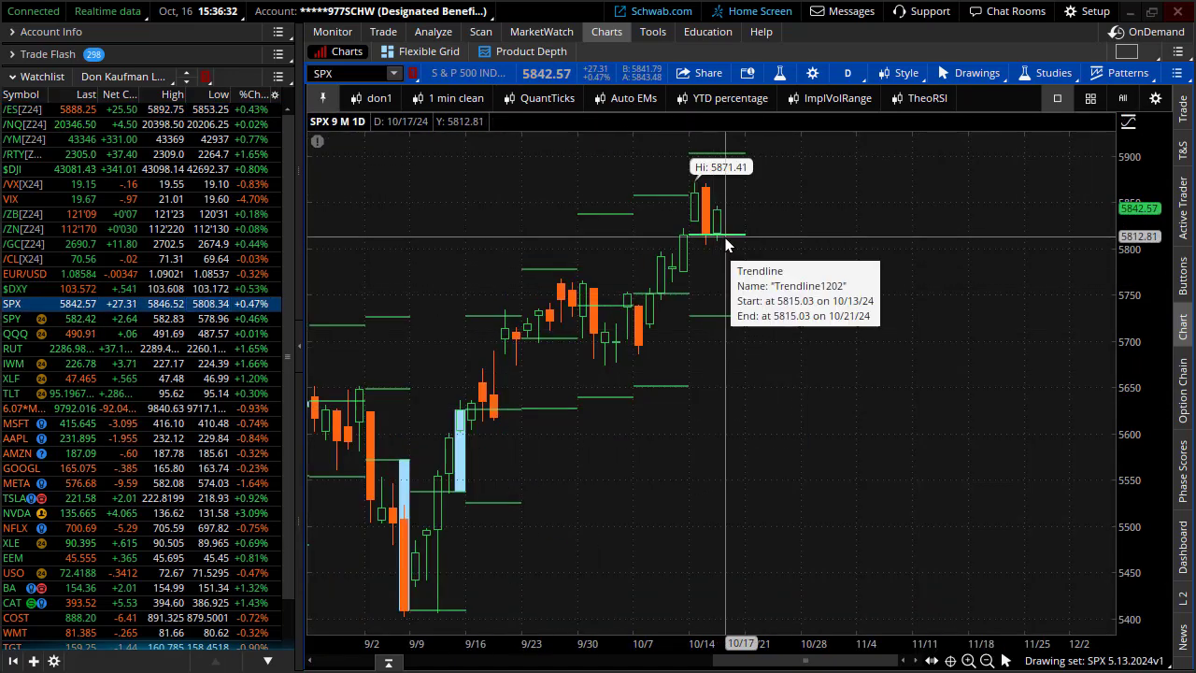
left_click_drag(1136, 200, 1135, 233)
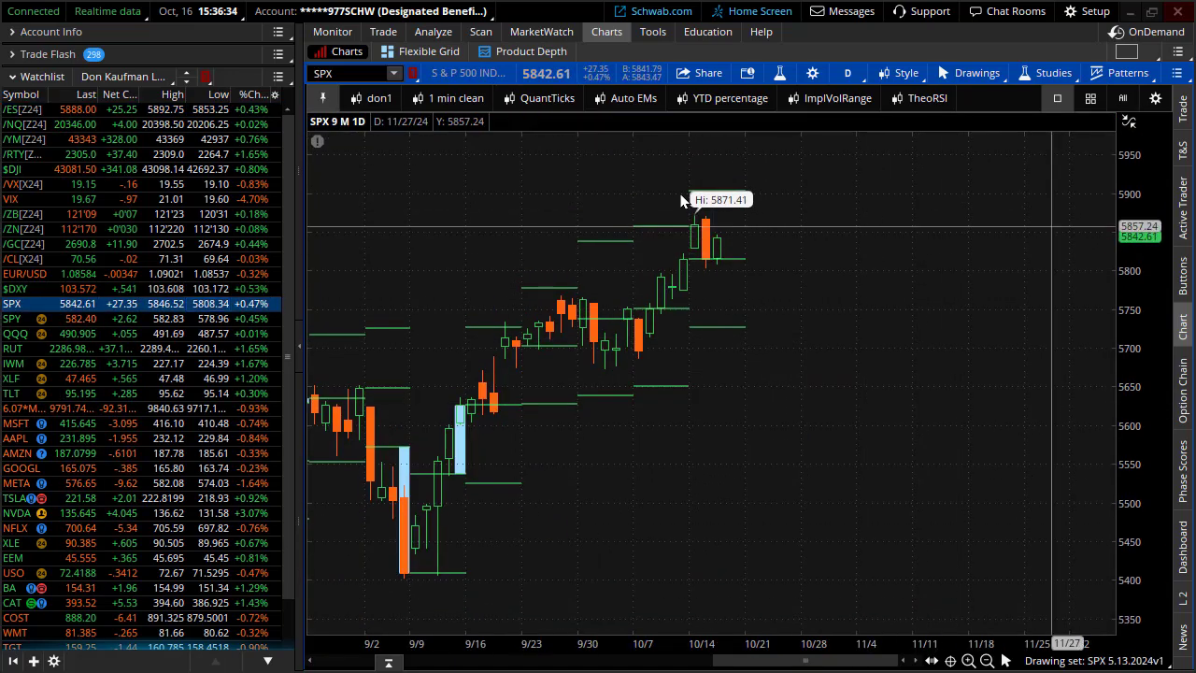
left_click_drag(520, 164, 794, 475)
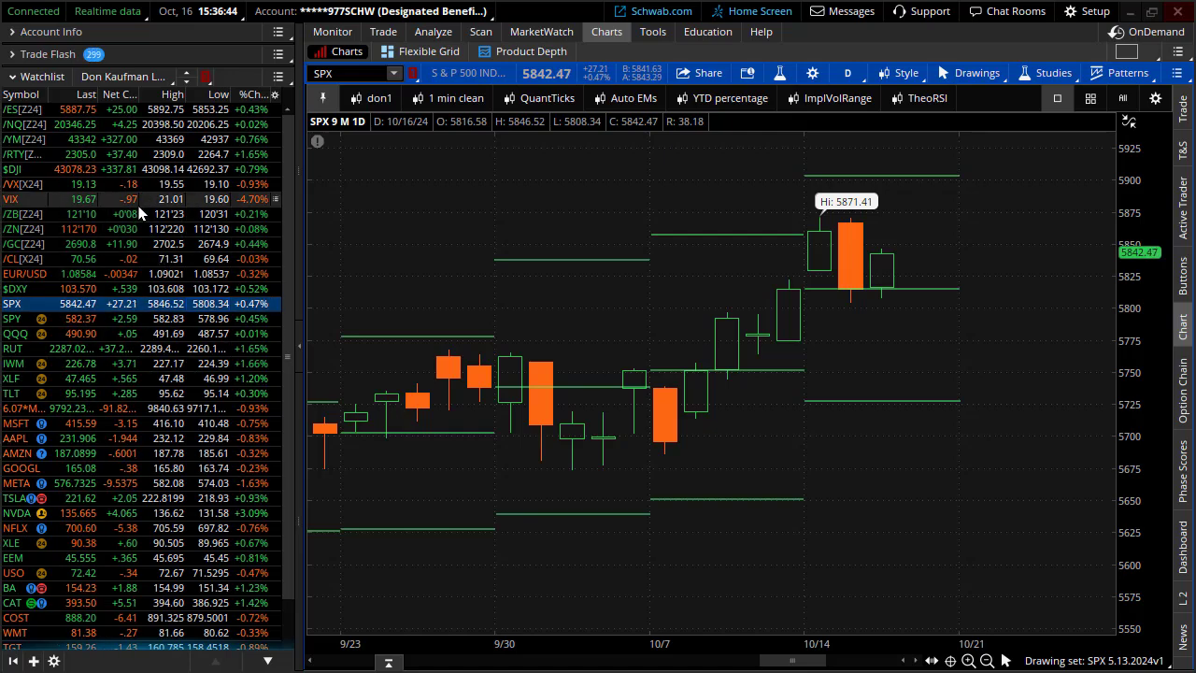
Review /ES's daily candles and volume since August, and bring up its futures quotes and option chain.
left_click(123, 111)
left_click_drag(789, 187, 1039, 523)
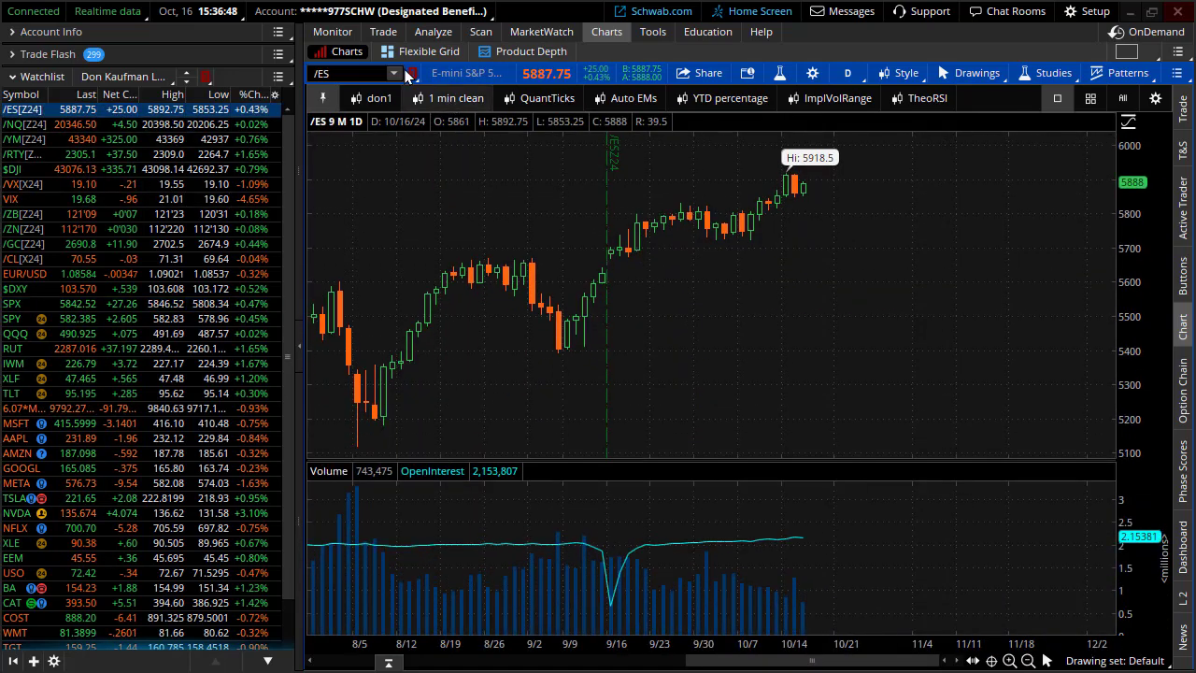
left_click(383, 31)
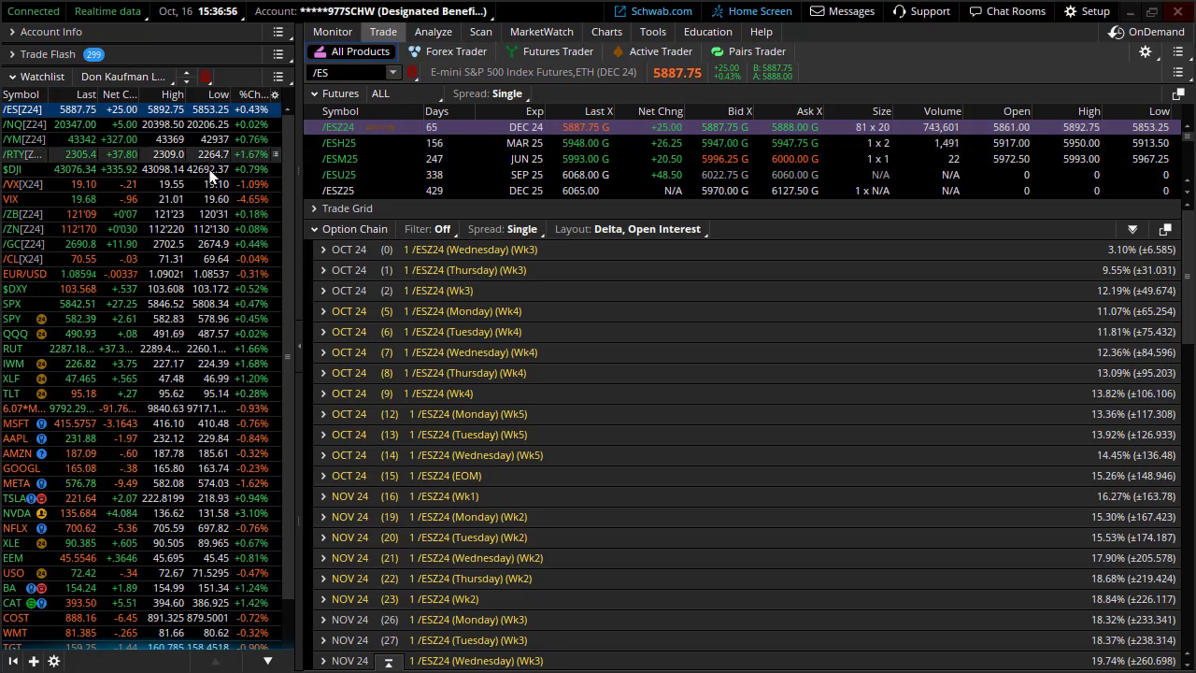
Check the /ZB futures quotes and daily chart, and chart /ES in the 1 min clean style.
left_click(187, 216)
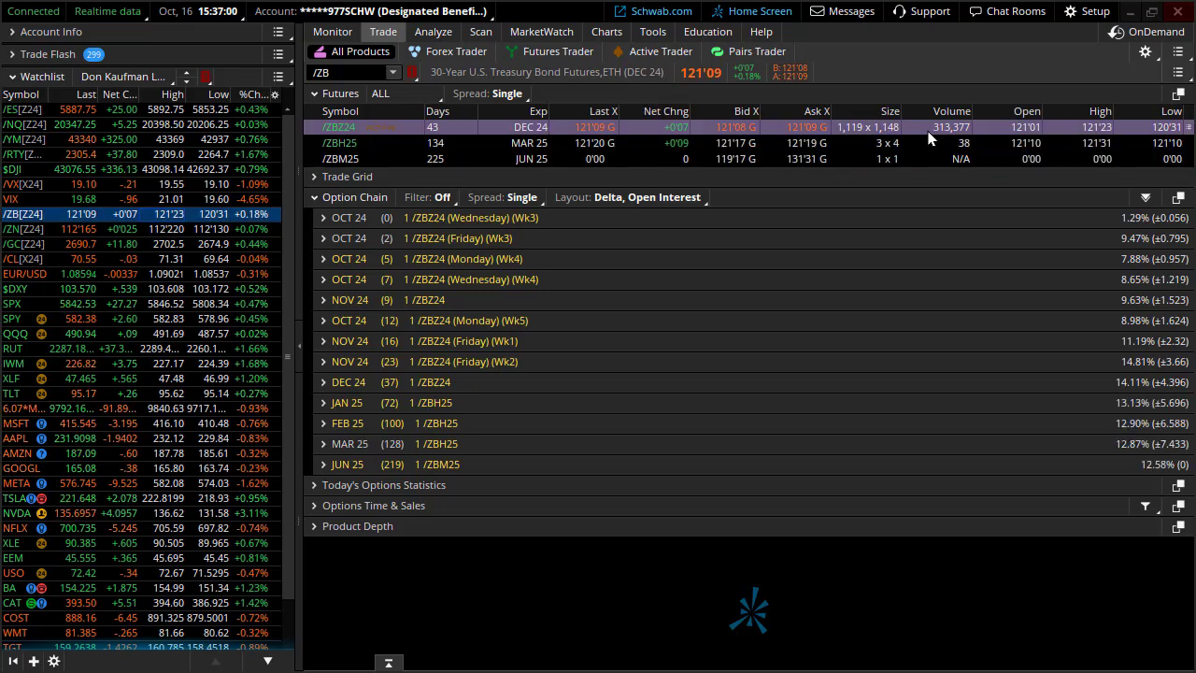
left_click(607, 31)
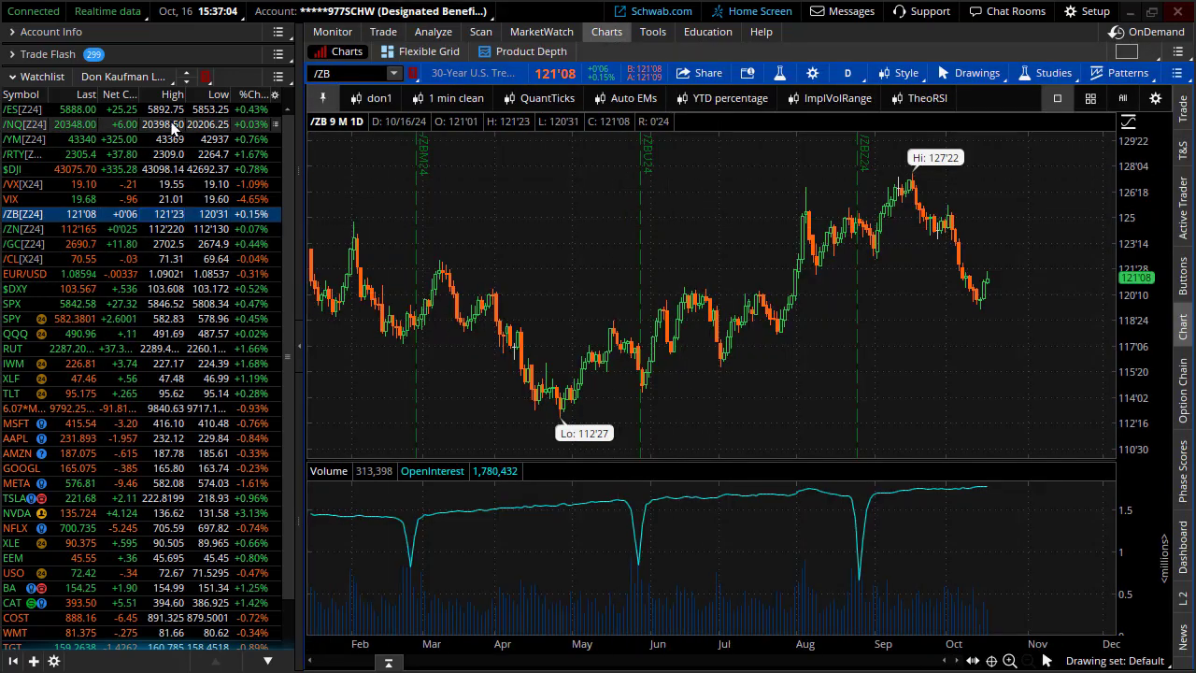
left_click(173, 111)
left_click(437, 98)
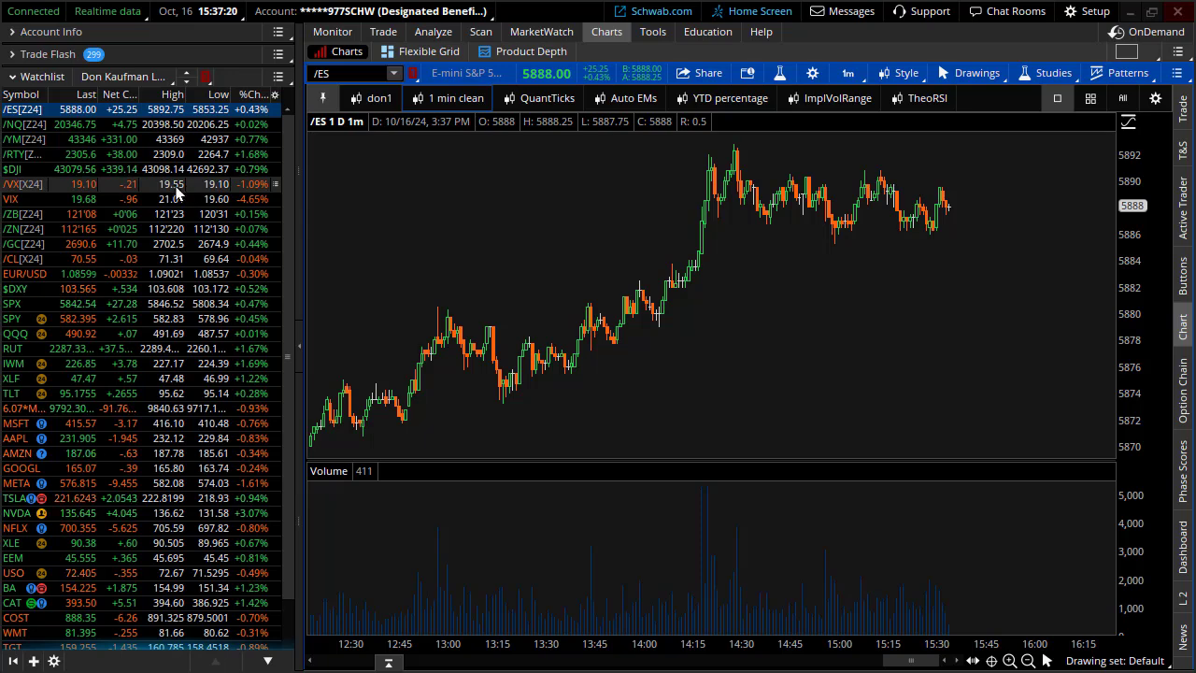
Chart VVIX from the watchlist in the don1 style and enlarge its September and October candles.
scroll(185, 217, "down", 10)
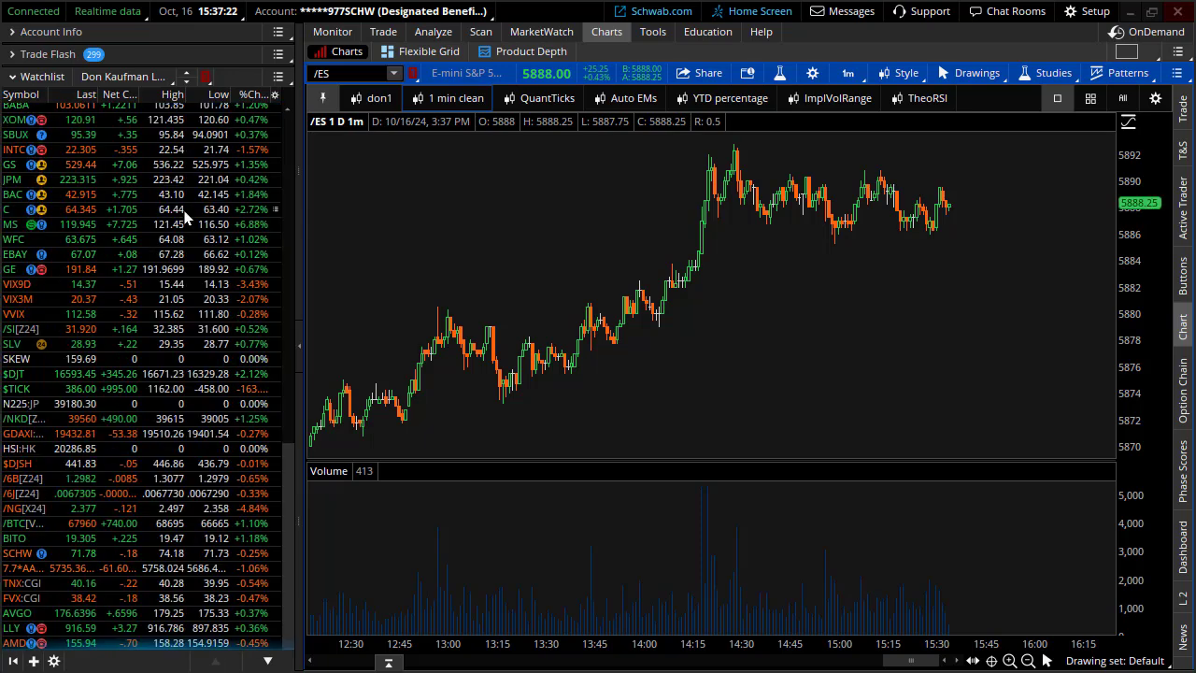
left_click(164, 315)
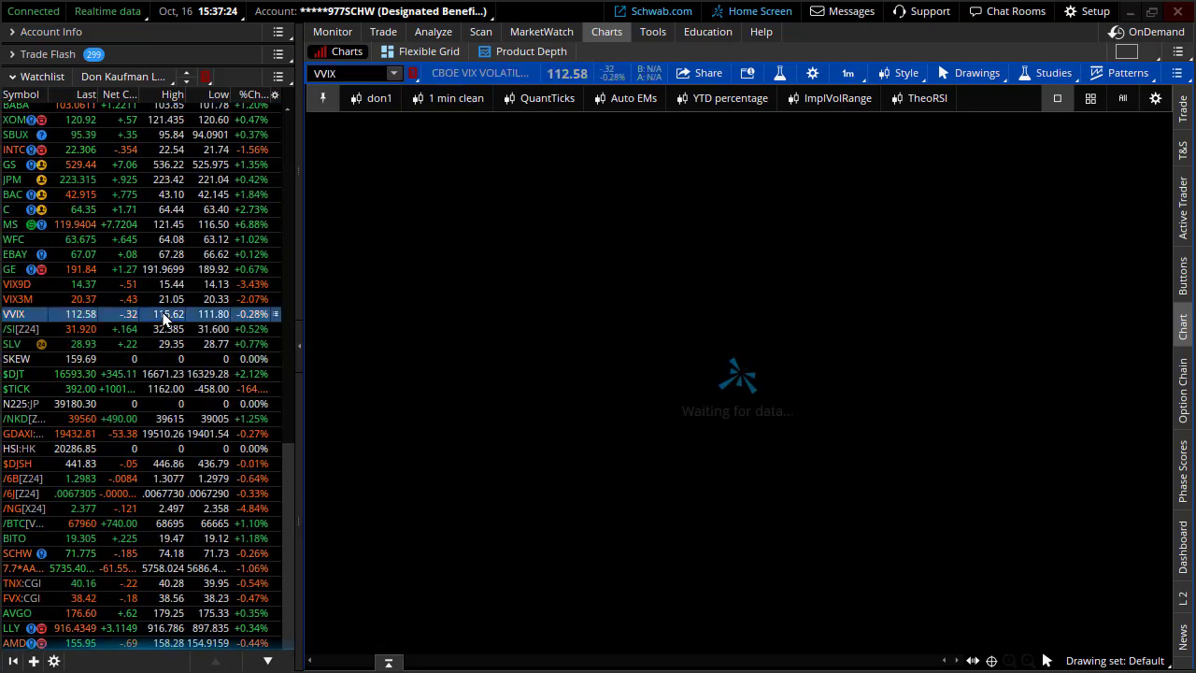
left_click(369, 98)
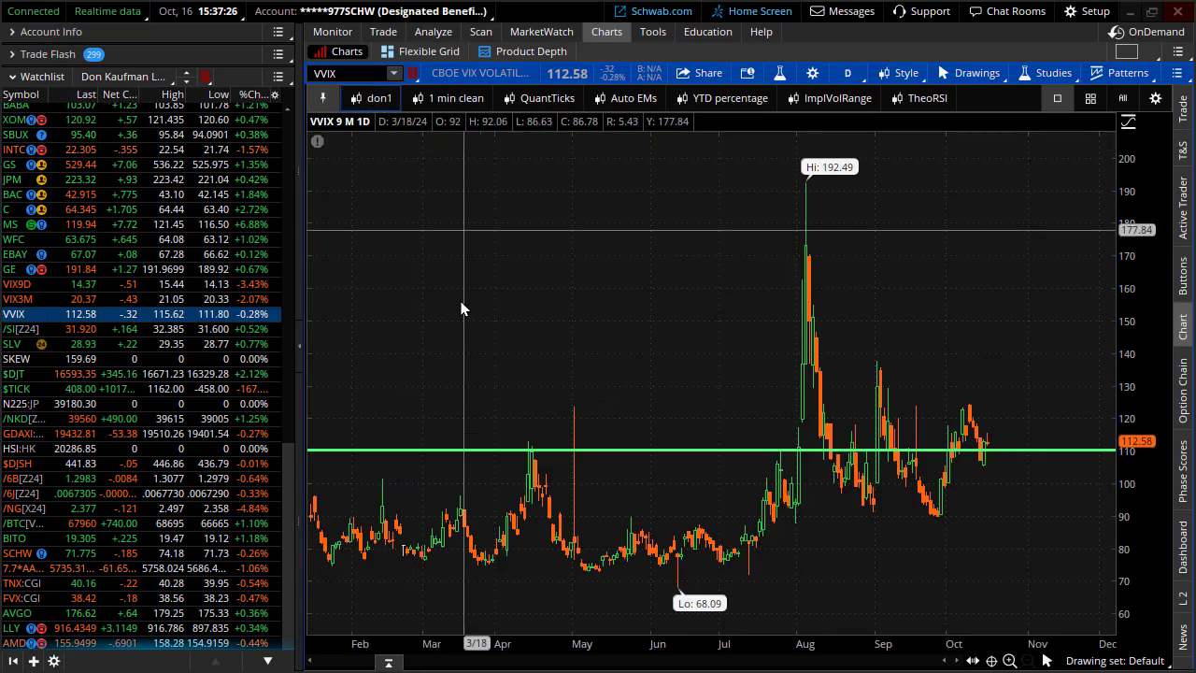
left_click_drag(841, 408, 1129, 476)
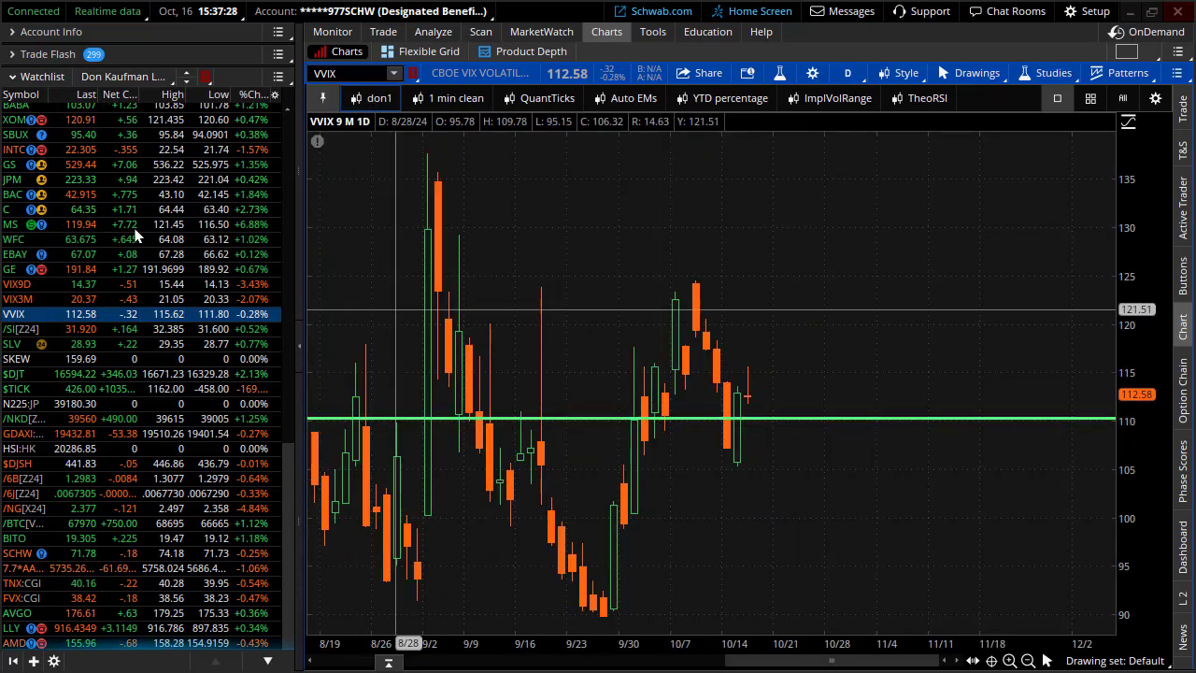
Return to /ES in the 1 min clean style and review its intraday candles for October 16.
scroll(160, 227, "up", 10)
left_click(156, 110)
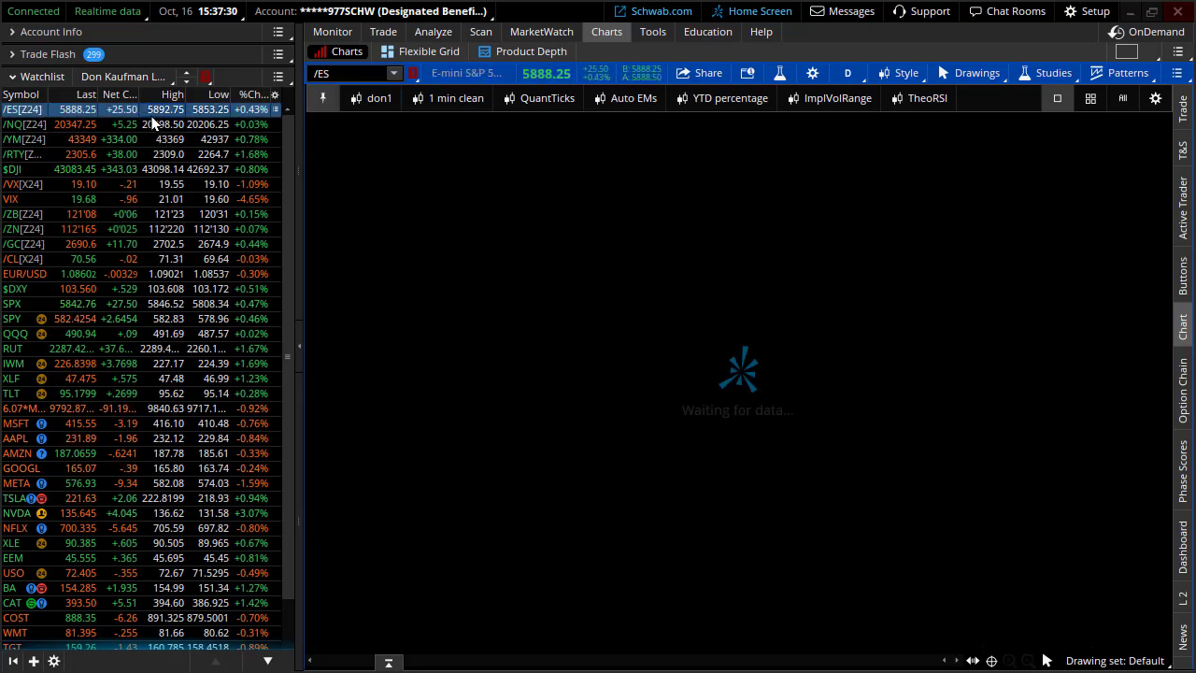
left_click(448, 98)
scroll(897, 271, "up", 5)
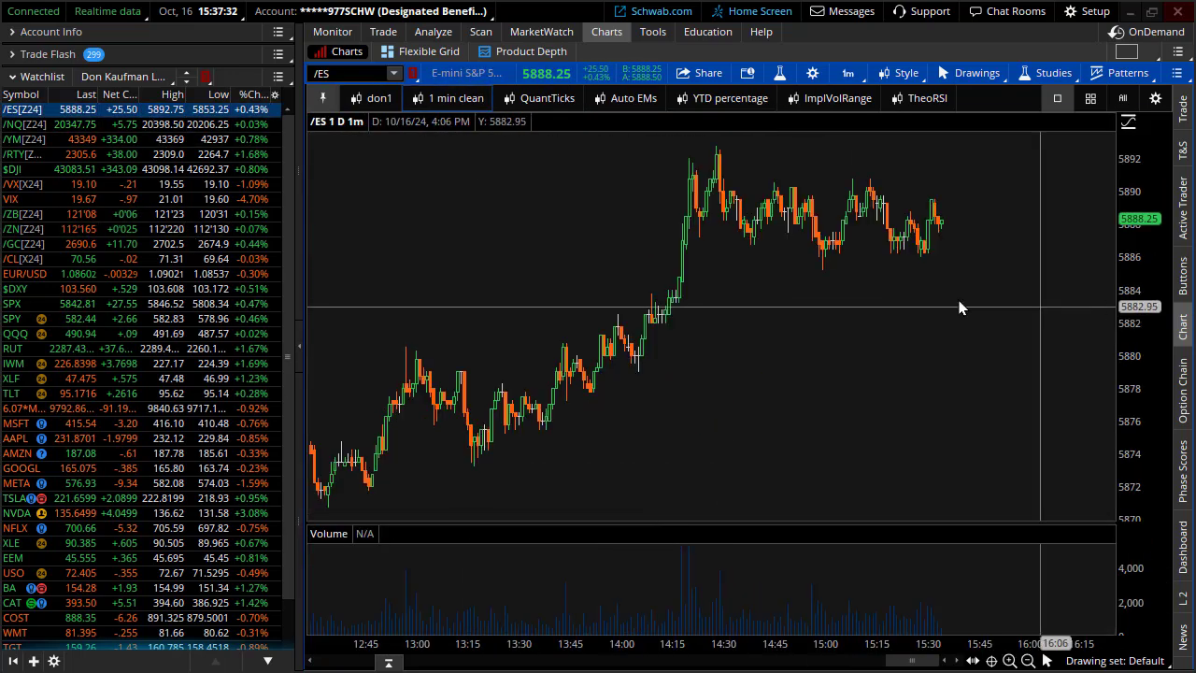